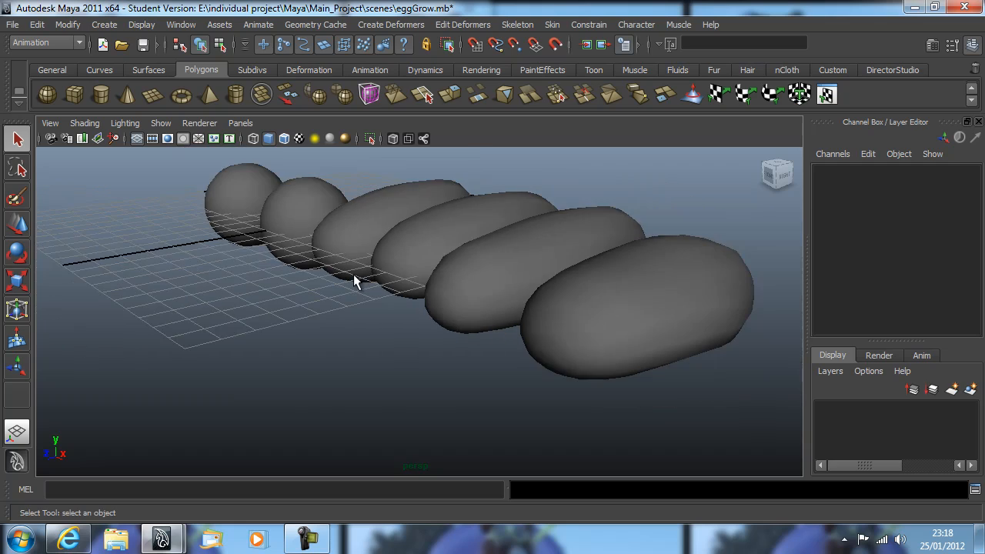
Inspect the row of spheres and egg shapes from several angles, checking the names and transforms of the two round spheres
{"action": "left_click_drag", "start_coordinate": [447, 328], "coordinate": [504, 349], "text": "alt"}
{"action": "middle_click_drag", "start_coordinate": [296, 308], "coordinate": [334, 308], "text": "alt"}
{"action": "left_click", "coordinate": [307, 261]}
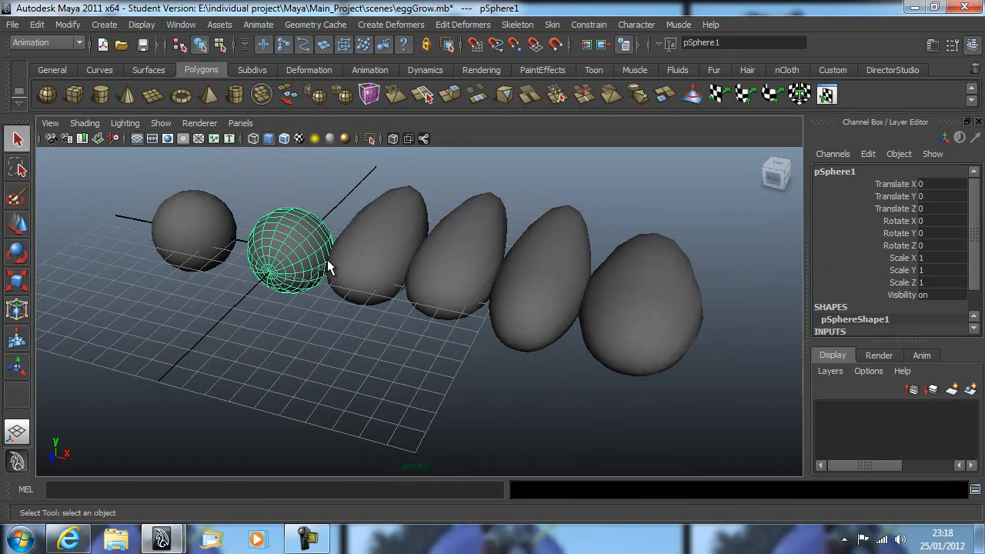
{"action": "left_click", "coordinate": [216, 236]}
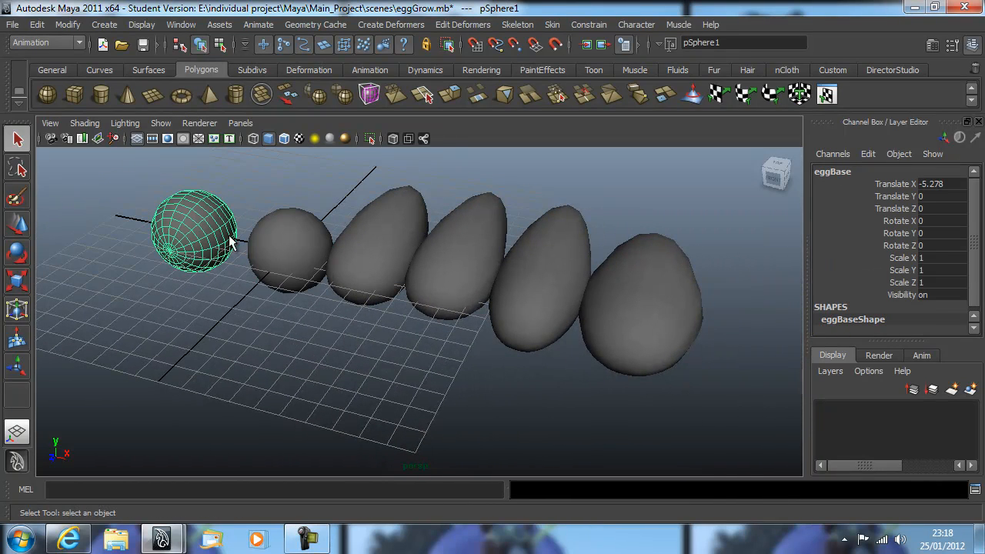
{"action": "left_click", "coordinate": [281, 303]}
{"action": "left_click", "coordinate": [273, 269]}
{"action": "left_click", "coordinate": [239, 305]}
{"action": "left_click_drag", "start_coordinate": [239, 306], "coordinate": [393, 331], "text": "alt"}
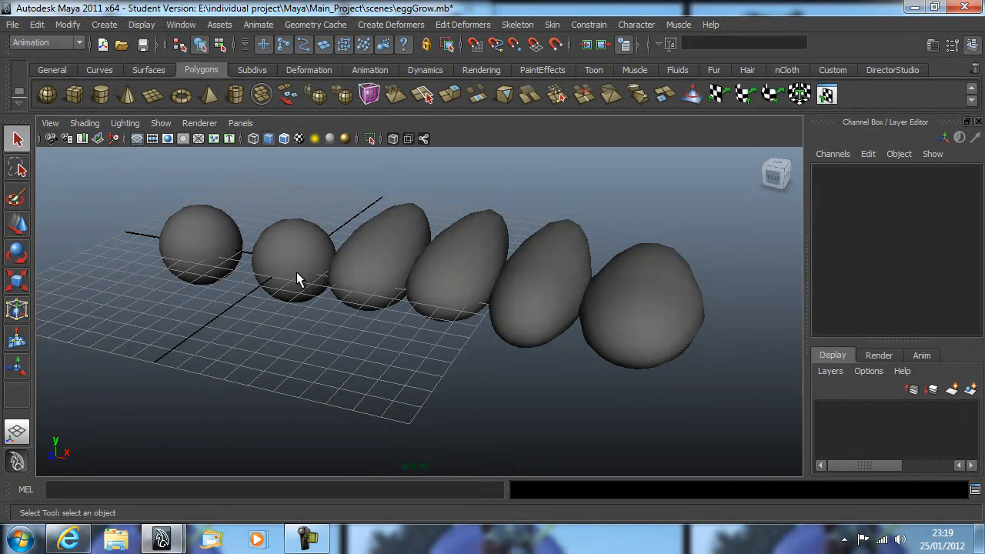
{"action": "left_click_drag", "start_coordinate": [349, 291], "coordinate": [429, 408], "text": "alt"}
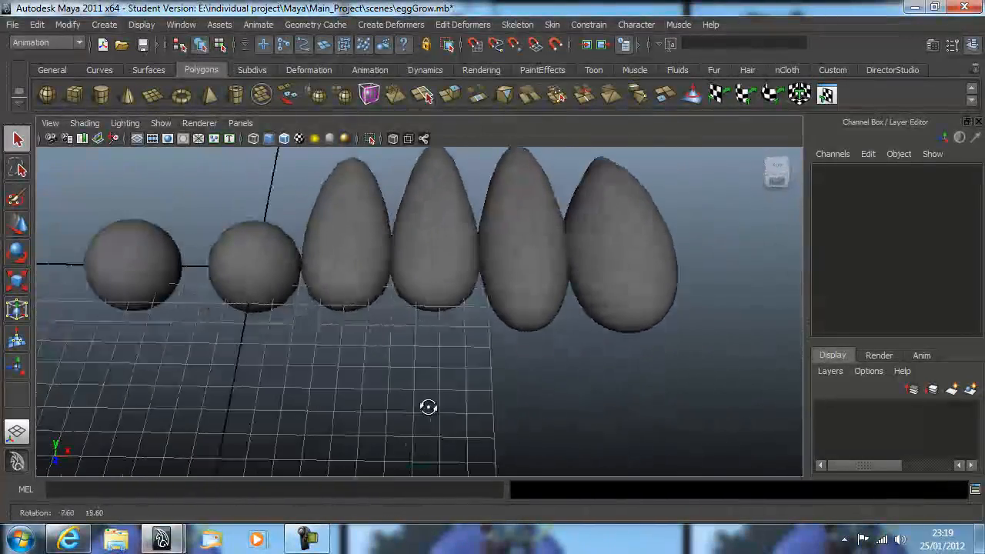
Move pSphere1 along X to about -2.07 and the eggBase sphere along X to about -5.78
{"action": "left_click", "coordinate": [215, 260]}
{"action": "key", "text": "w"}
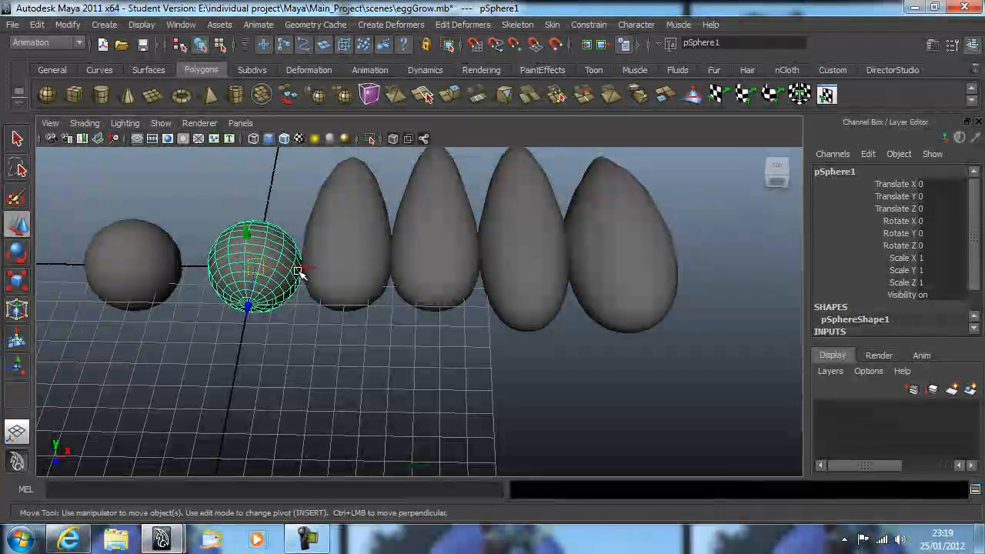
{"action": "left_click_drag", "start_coordinate": [300, 267], "coordinate": [254, 267]}
{"action": "left_click", "coordinate": [104, 267]}
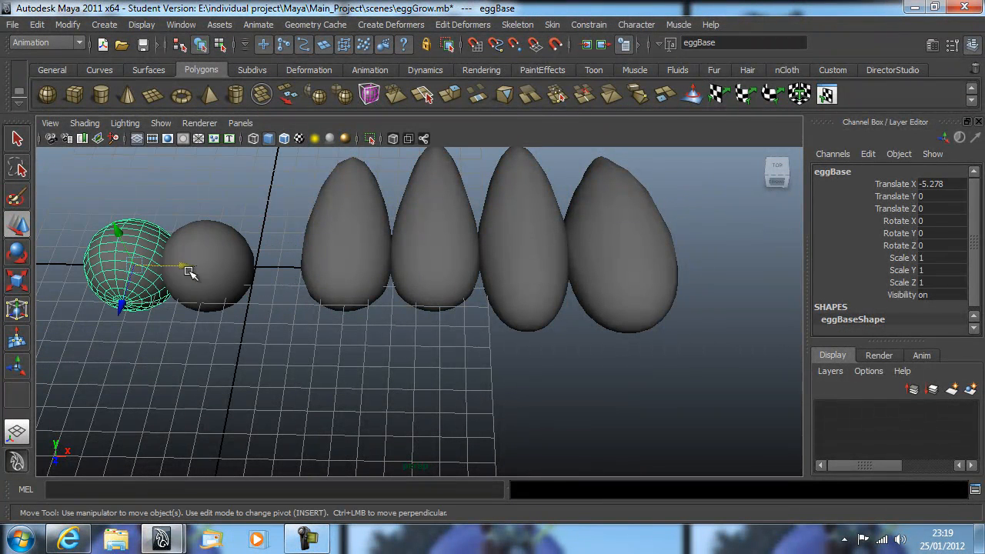
{"action": "left_click_drag", "start_coordinate": [176, 266], "coordinate": [166, 266]}
Compare the X translations of the two spheres and move pSphere1 back along X toward the origin
{"action": "left_click", "coordinate": [231, 279]}
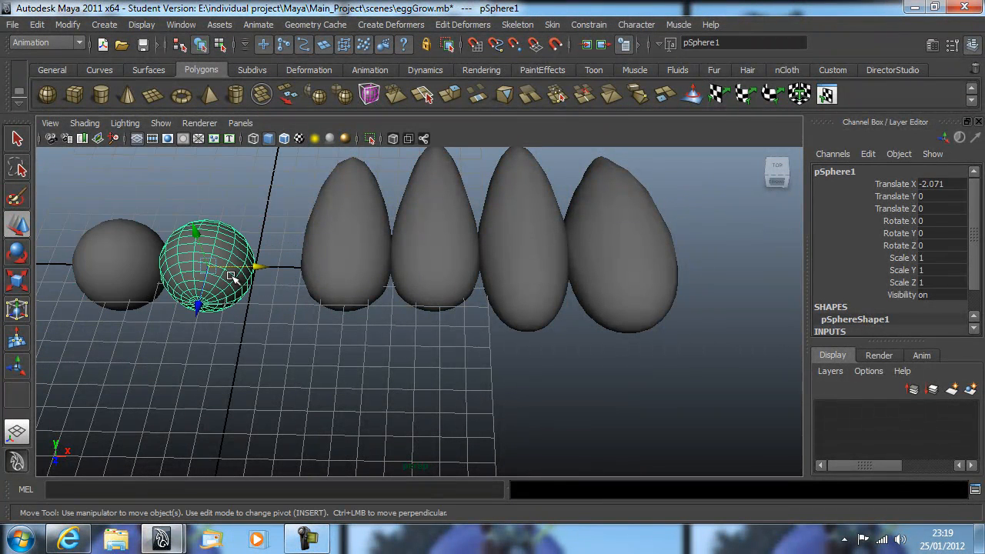
{"action": "left_click", "coordinate": [142, 268]}
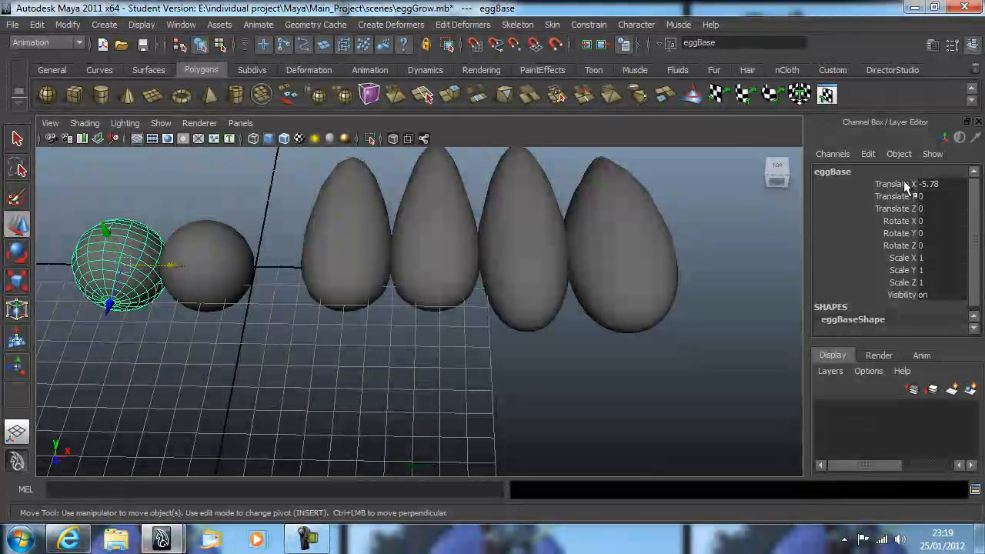
{"action": "left_click", "coordinate": [235, 266]}
{"action": "left_click_drag", "start_coordinate": [263, 267], "coordinate": [296, 267]}
Duplicate the eggBase sphere, offset the copy along X toward pSphere1, and delete the copy
{"action": "left_click", "coordinate": [165, 254]}
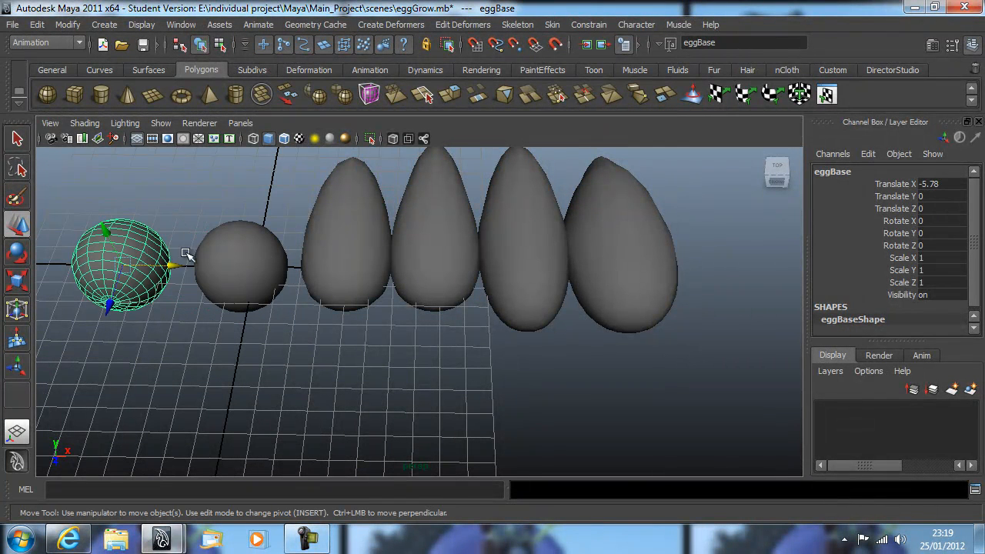
{"action": "key", "text": "ctrl+d"}
{"action": "middle_click_drag", "start_coordinate": [207, 258], "coordinate": [224, 267]}
{"action": "right_click_drag", "start_coordinate": [192, 260], "coordinate": [174, 268]}
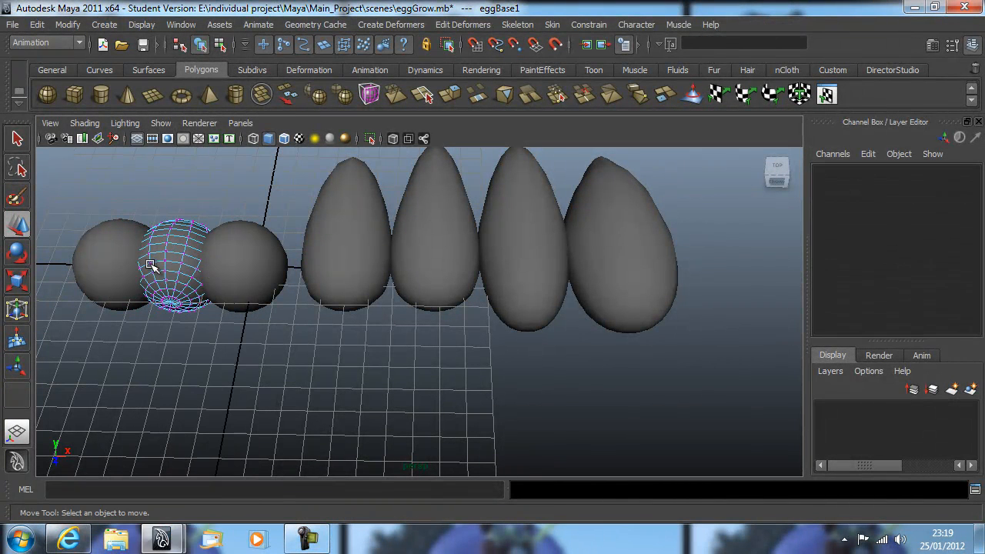
{"action": "left_click", "coordinate": [161, 255]}
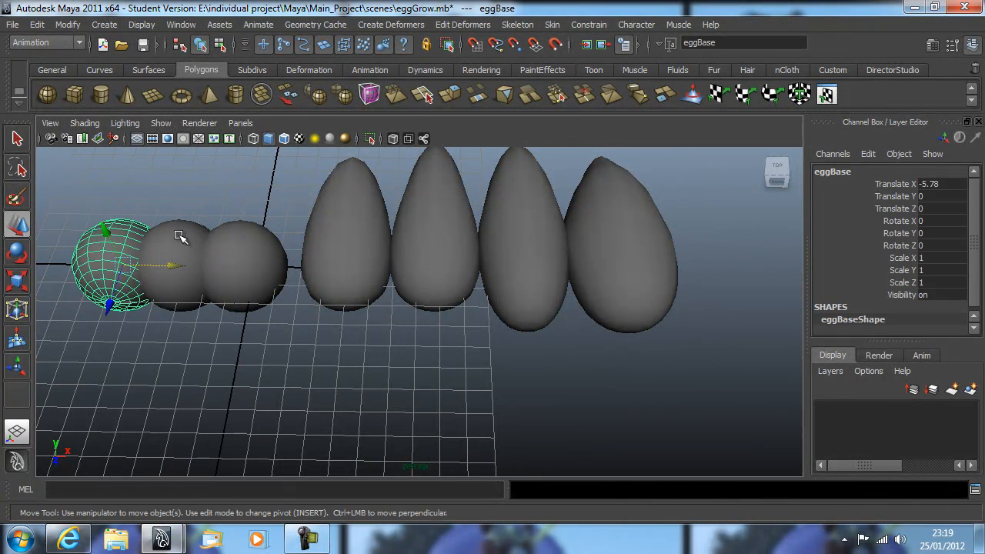
{"action": "left_click", "coordinate": [178, 279]}
{"action": "key", "text": "Delete"}
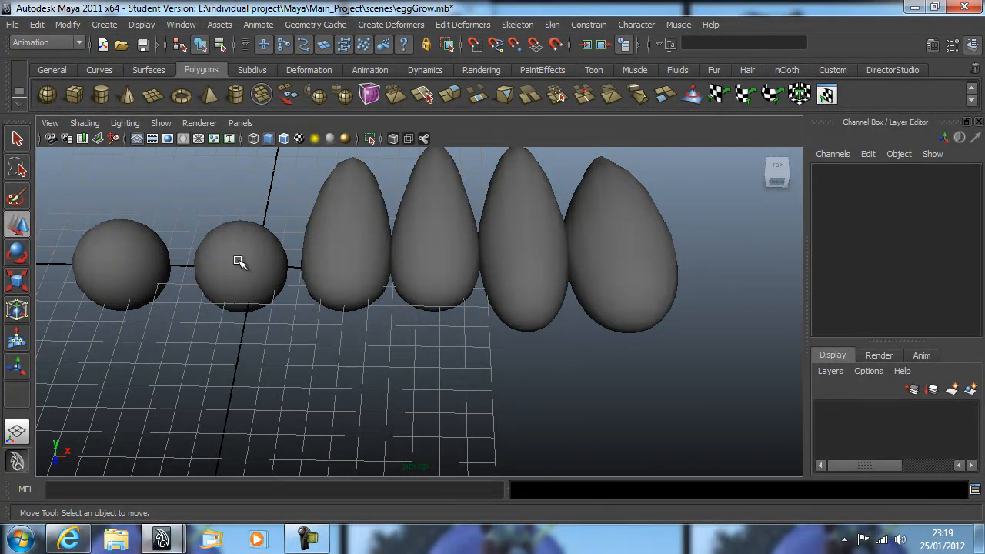
Reposition pSphere1 along X to about -1.09, leaving a gap between it and the first egg shape
{"action": "left_click", "coordinate": [256, 262]}
{"action": "left_click_drag", "start_coordinate": [292, 334], "coordinate": [392, 268], "text": "alt"}
{"action": "left_click", "coordinate": [370, 269]}
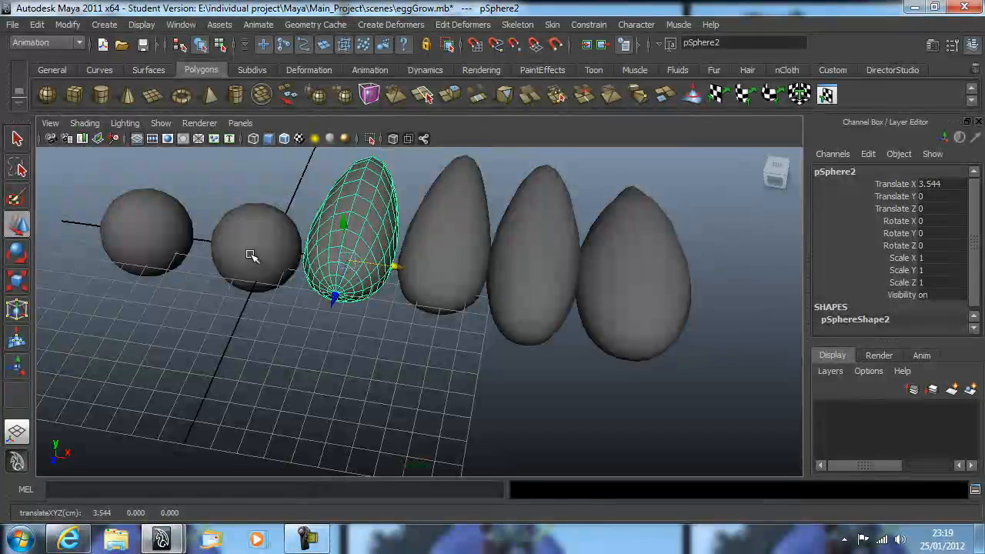
{"action": "left_click", "coordinate": [254, 257]}
{"action": "left_click_drag", "start_coordinate": [309, 259], "coordinate": [304, 260]}
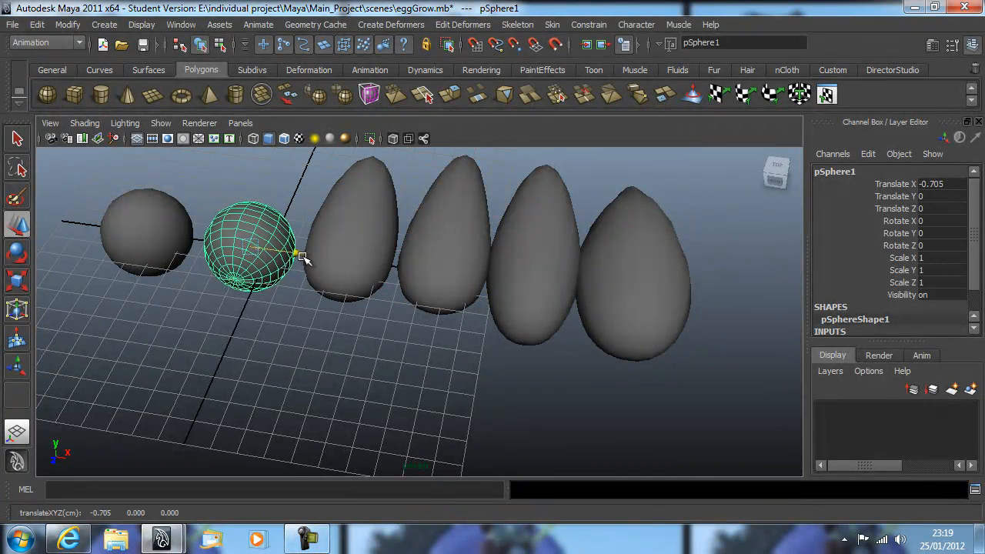
{"action": "left_click", "coordinate": [359, 334]}
{"action": "left_click_drag", "start_coordinate": [359, 334], "coordinate": [455, 321], "text": "alt"}
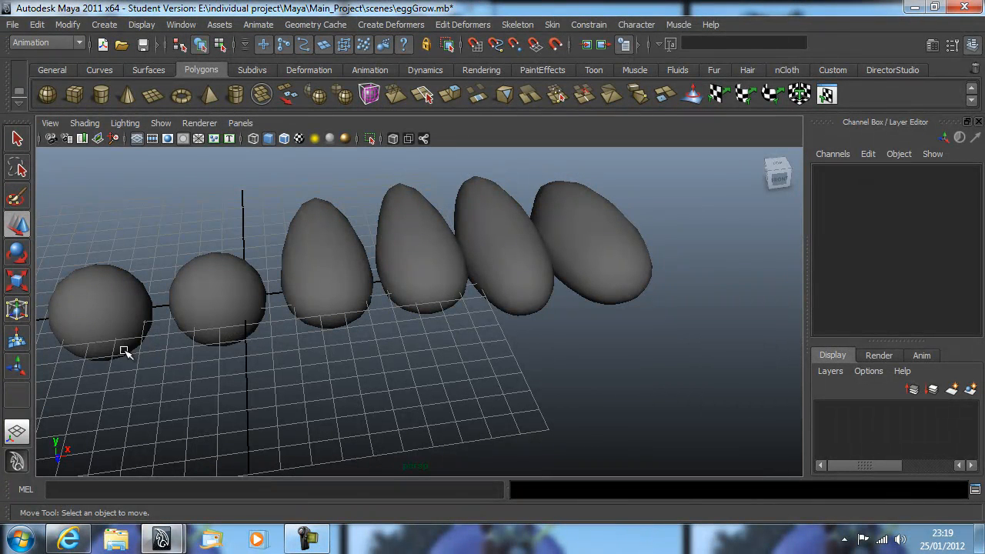
{"action": "left_click_drag", "start_coordinate": [124, 351], "coordinate": [197, 406], "text": "alt"}
View the leaf.png render in FCheck, and close the file browser and the image viewer
{"action": "left_click", "coordinate": [21, 539]}
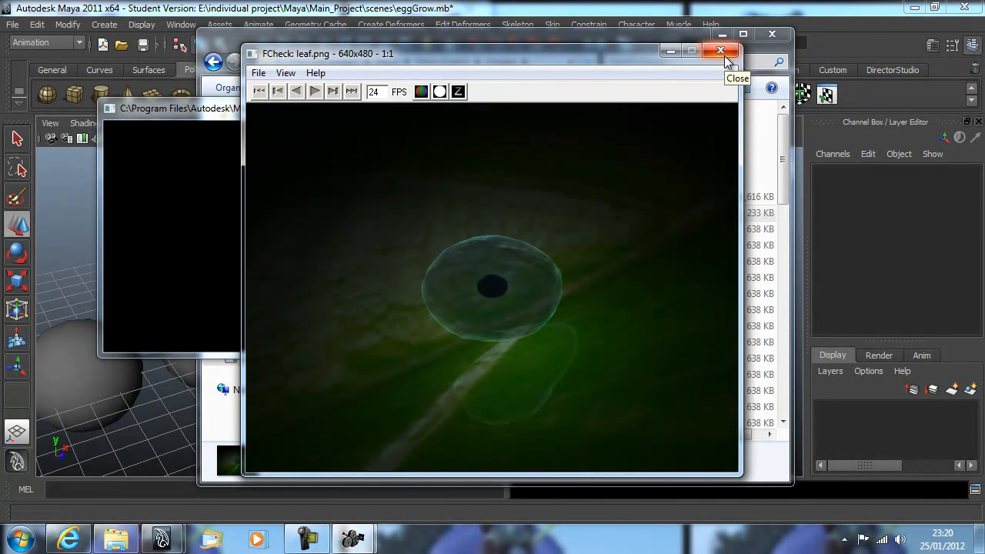
{"action": "left_click", "coordinate": [772, 34]}
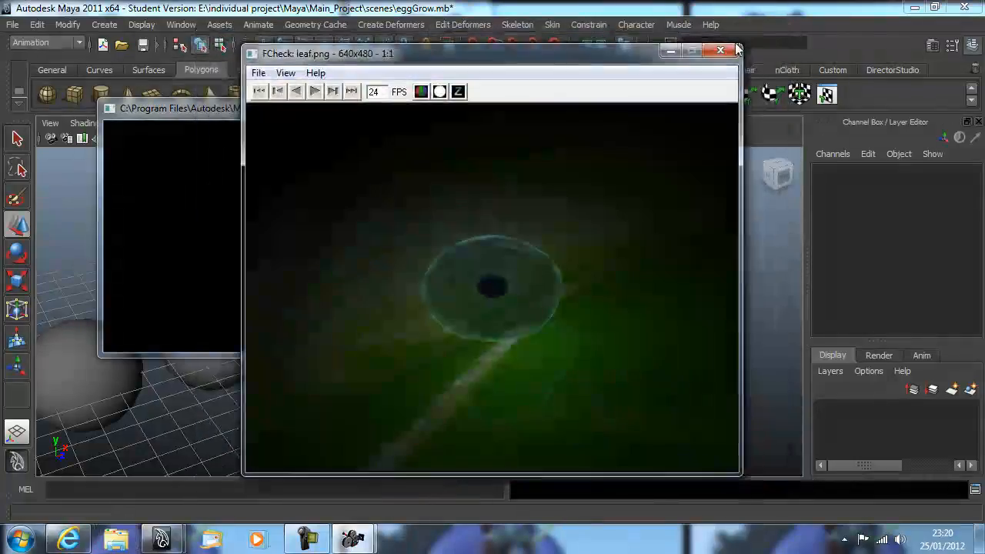
{"action": "left_click", "coordinate": [720, 52]}
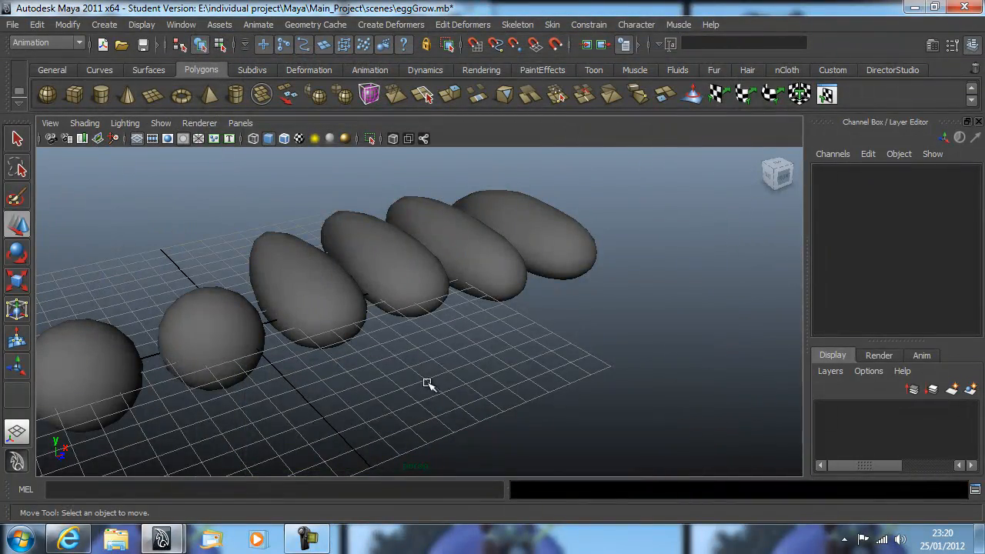
Try hiding the unselected objects while pSphere1 is in vertex mode, and undo the hiding
{"action": "left_click_drag", "start_coordinate": [428, 383], "coordinate": [380, 325], "text": "alt"}
{"action": "left_click_drag", "start_coordinate": [288, 367], "coordinate": [336, 400], "text": "alt"}
{"action": "left_click", "coordinate": [343, 405]}
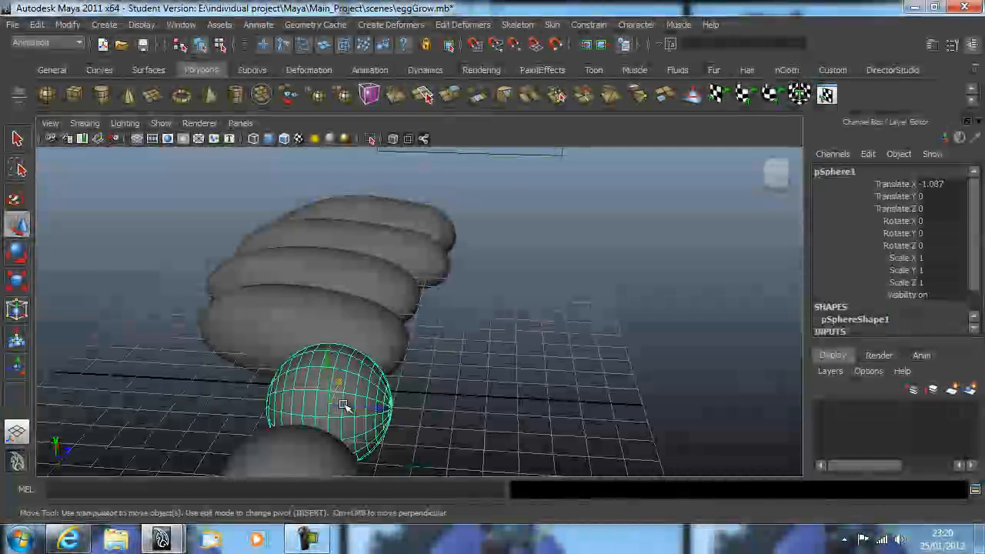
{"action": "right_click_drag", "start_coordinate": [344, 405], "coordinate": [282, 258]}
{"action": "left_click_drag", "start_coordinate": [497, 378], "coordinate": [434, 366], "text": "alt"}
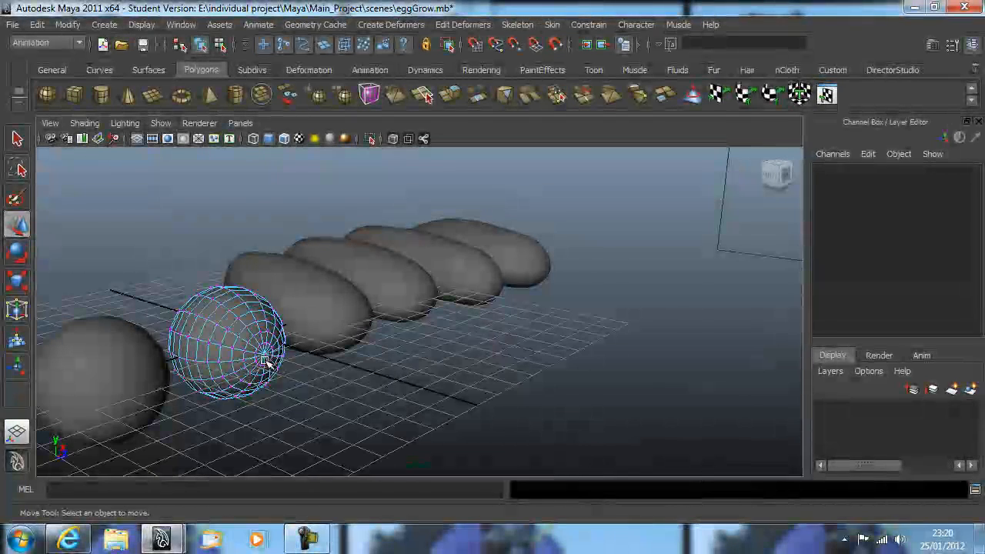
{"action": "right_click", "coordinate": [265, 355]}
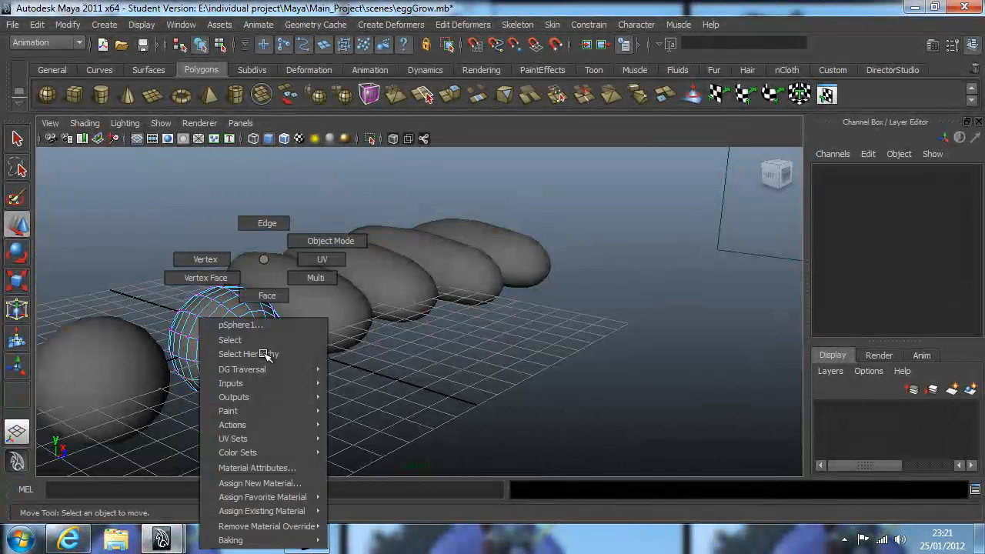
{"action": "left_click", "coordinate": [229, 264]}
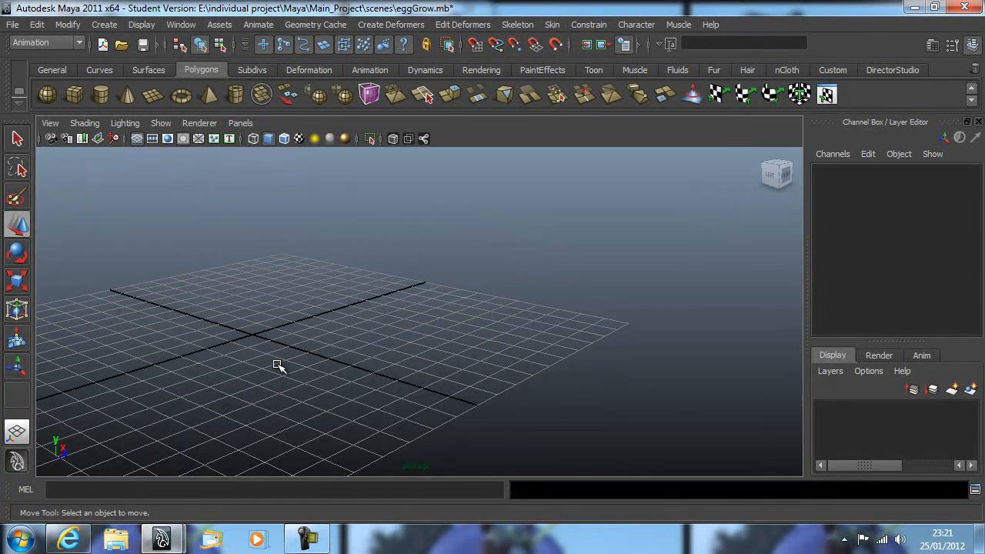
{"action": "key", "text": "ctrl+z"}
Return pSphere1 to object mode, try hiding every object except it, and undo the hiding
{"action": "right_click_drag", "start_coordinate": [255, 259], "coordinate": [278, 244]}
{"action": "left_click", "coordinate": [232, 319]}
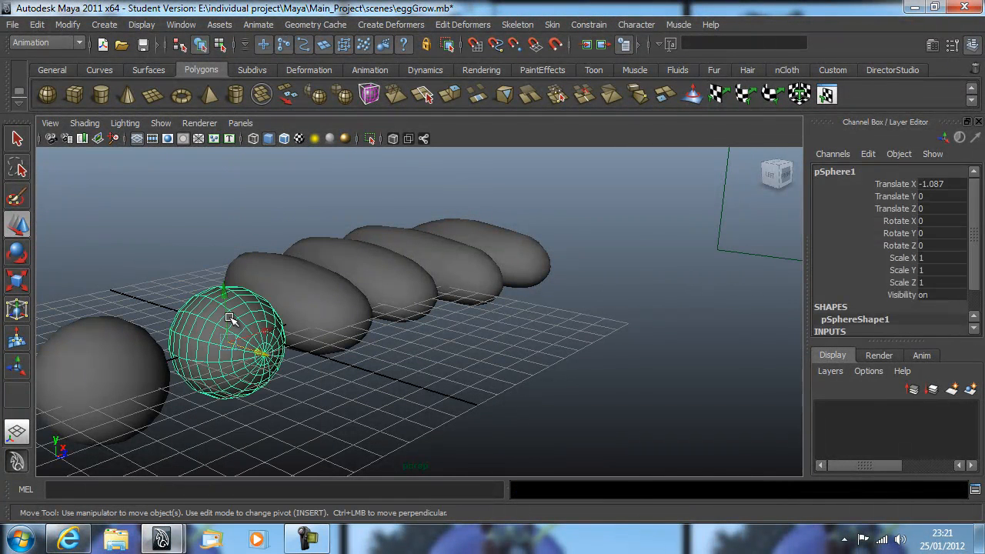
{"action": "key", "text": "alt+h"}
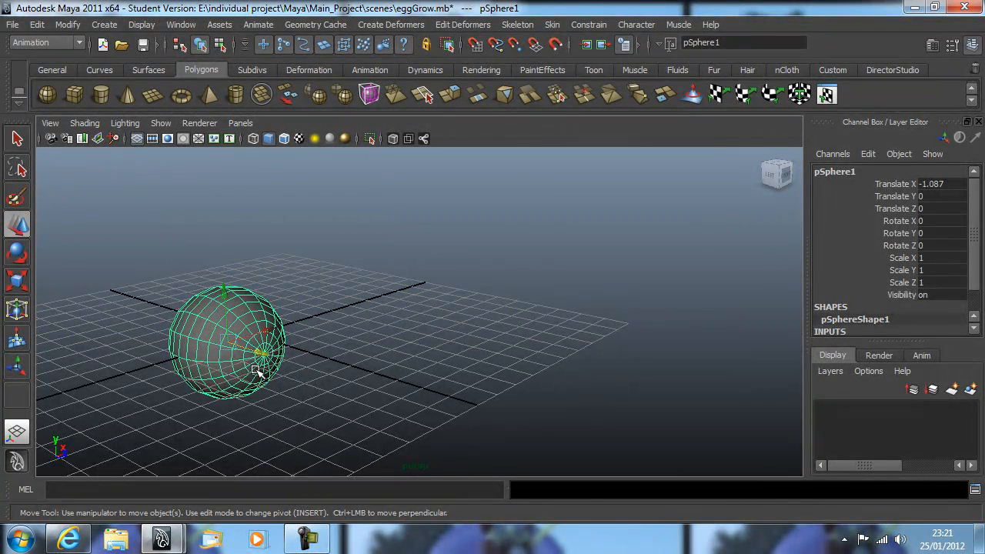
{"action": "right_click_drag", "start_coordinate": [257, 372], "coordinate": [257, 266]}
{"action": "key", "text": "ctrl+z"}
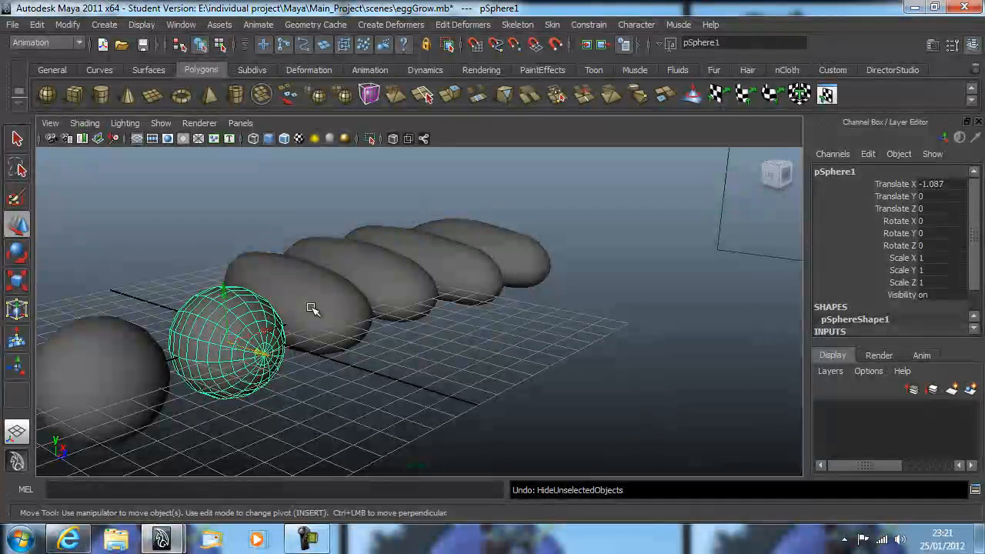
Select pSphere1, the first egg shape and eggBase together, and hide all unselected objects
{"action": "left_click", "coordinate": [312, 308], "text": "shift"}
{"action": "left_click", "coordinate": [123, 386], "text": "shift"}
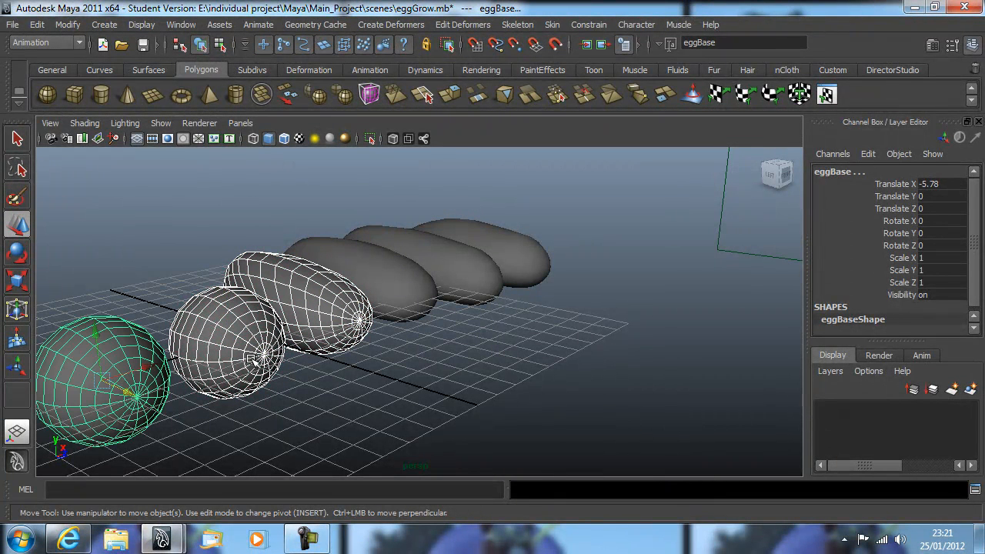
{"action": "key", "text": "alt+h"}
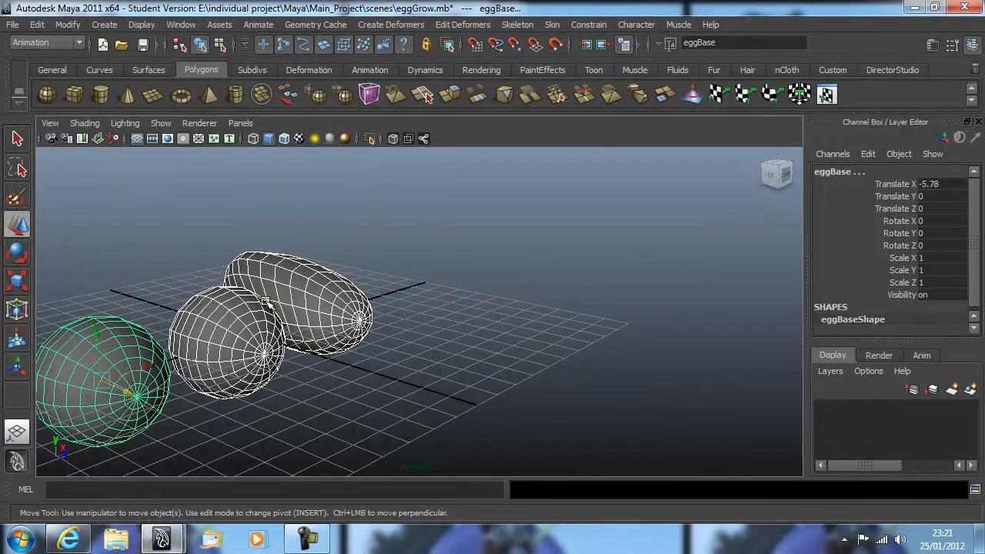
{"action": "middle_click_drag", "start_coordinate": [266, 338], "coordinate": [496, 319], "text": "alt"}
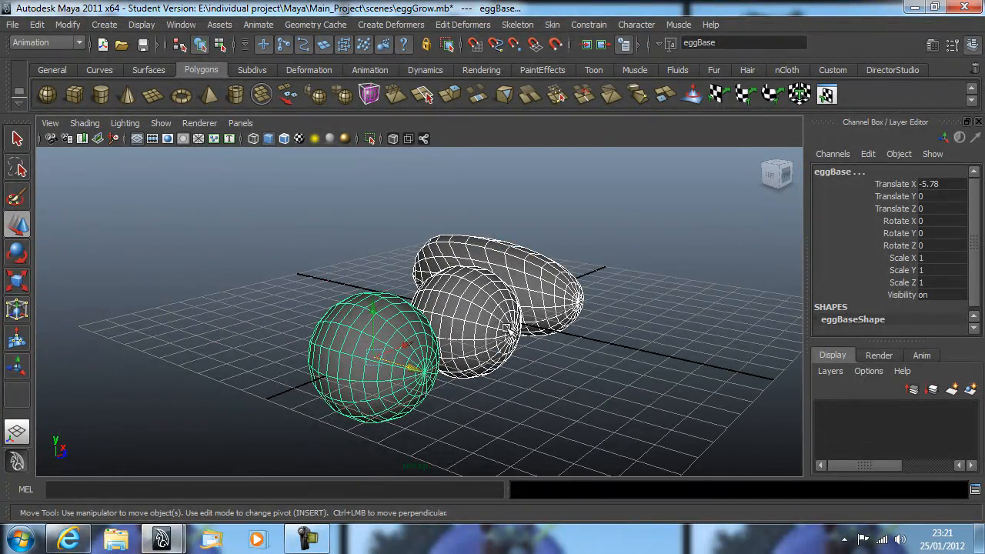
Select pSphere1 alone, frame it in the view, and switch it to vertex editing
{"action": "left_click_drag", "start_coordinate": [551, 345], "coordinate": [500, 302], "text": "alt"}
{"action": "left_click", "coordinate": [481, 304]}
{"action": "key", "text": "f"}
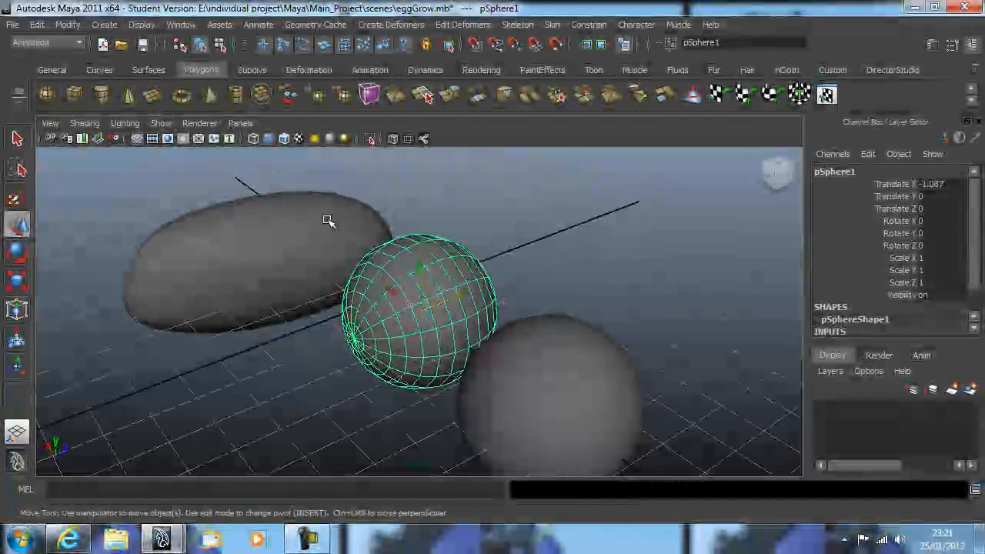
{"action": "right_click", "coordinate": [401, 262]}
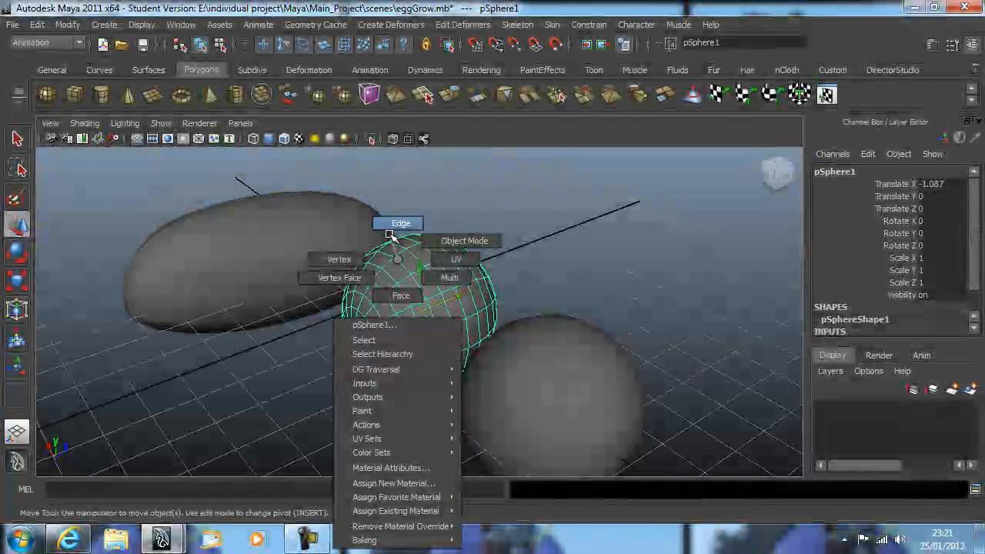
{"action": "left_click", "coordinate": [339, 277]}
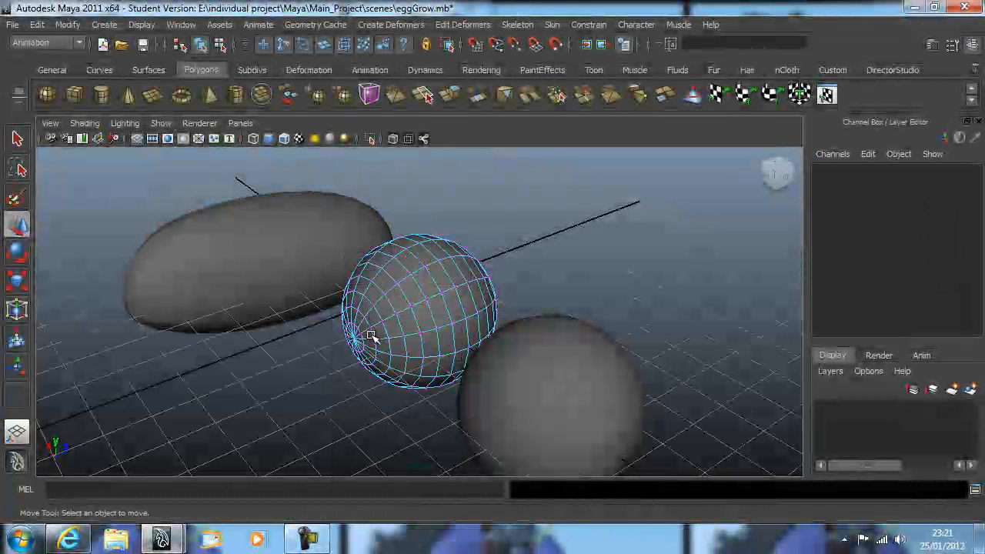
Open the Move Tool settings and set the Soft Selection falloff mode to Surface
{"action": "double_click", "coordinate": [17, 225]}
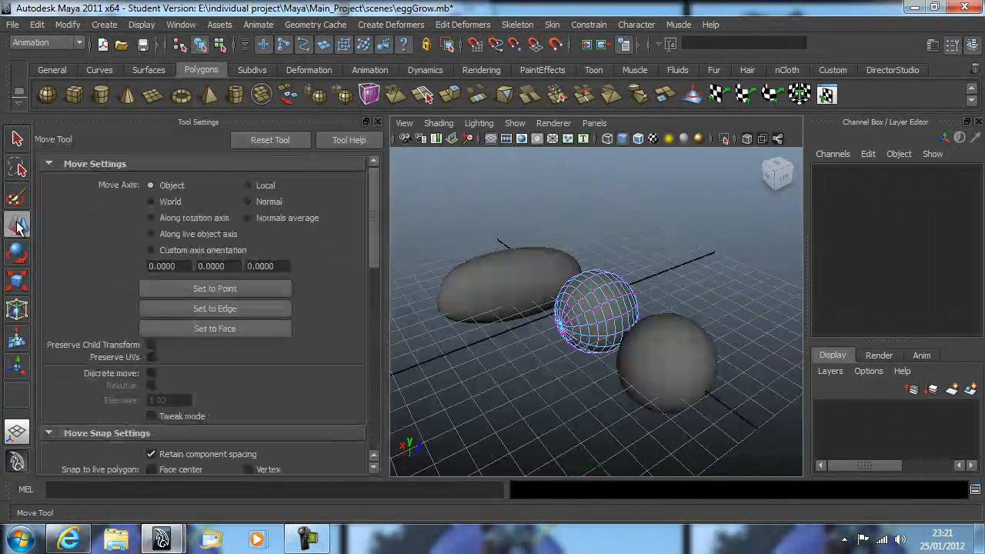
{"action": "scroll", "coordinate": [195, 229], "scroll_direction": "down", "scroll_amount": 5}
{"action": "scroll", "coordinate": [193, 235], "scroll_direction": "down", "scroll_amount": 2}
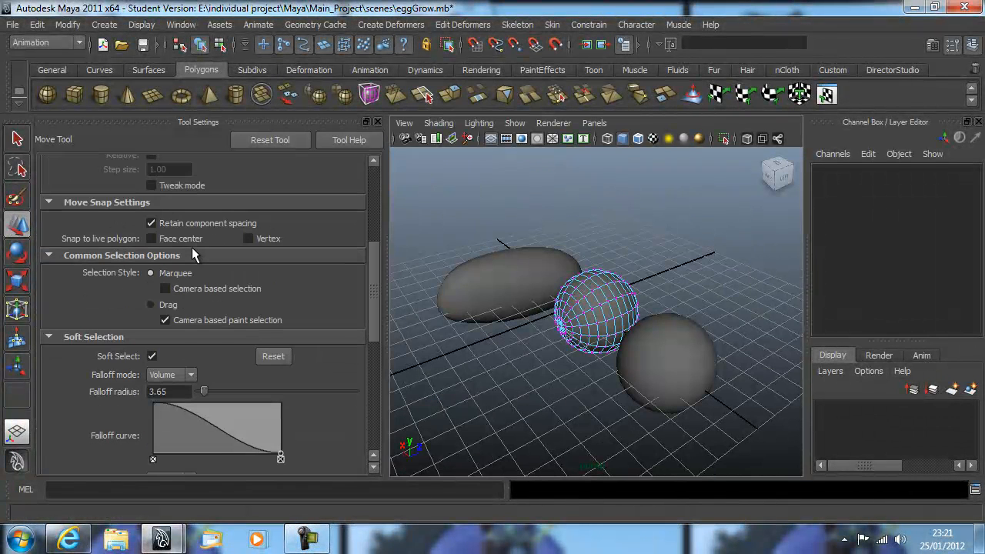
{"action": "scroll", "coordinate": [180, 320], "scroll_direction": "down", "scroll_amount": 2}
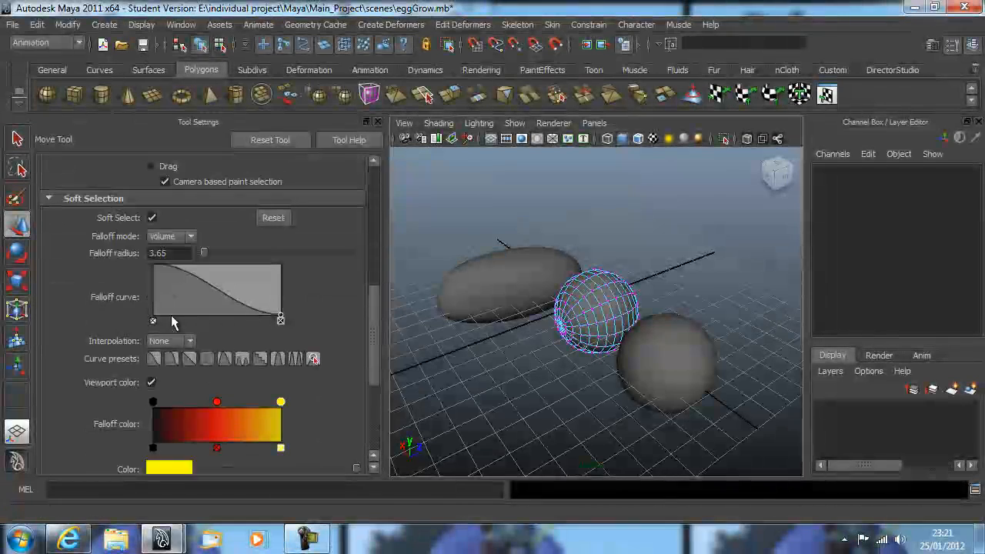
{"action": "left_click", "coordinate": [189, 239]}
{"action": "left_click", "coordinate": [185, 262]}
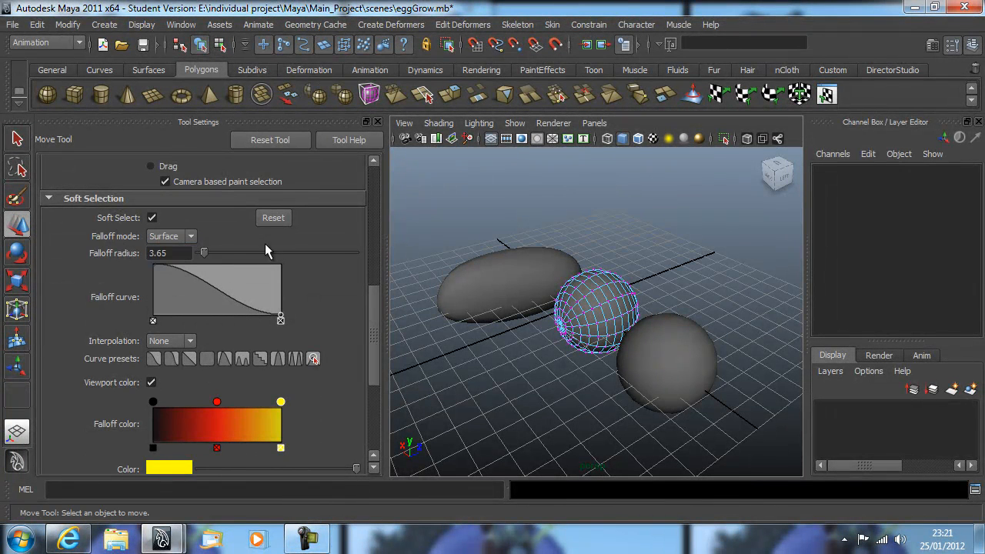
Enable Reflection in the Move Tool settings and close the tool settings
{"action": "scroll", "coordinate": [271, 238], "scroll_direction": "down", "scroll_amount": 3}
{"action": "scroll", "coordinate": [266, 247], "scroll_direction": "down", "scroll_amount": 1}
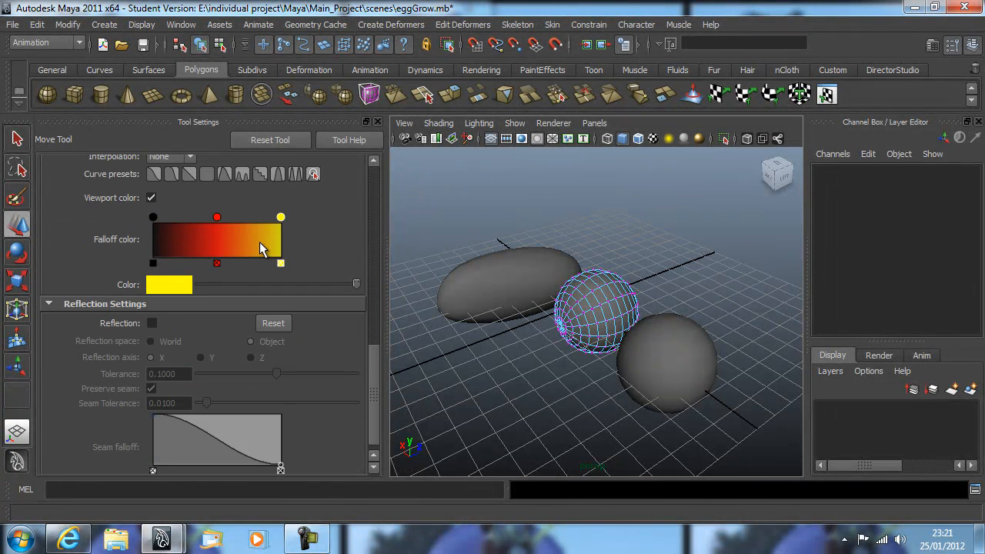
{"action": "left_click", "coordinate": [151, 323]}
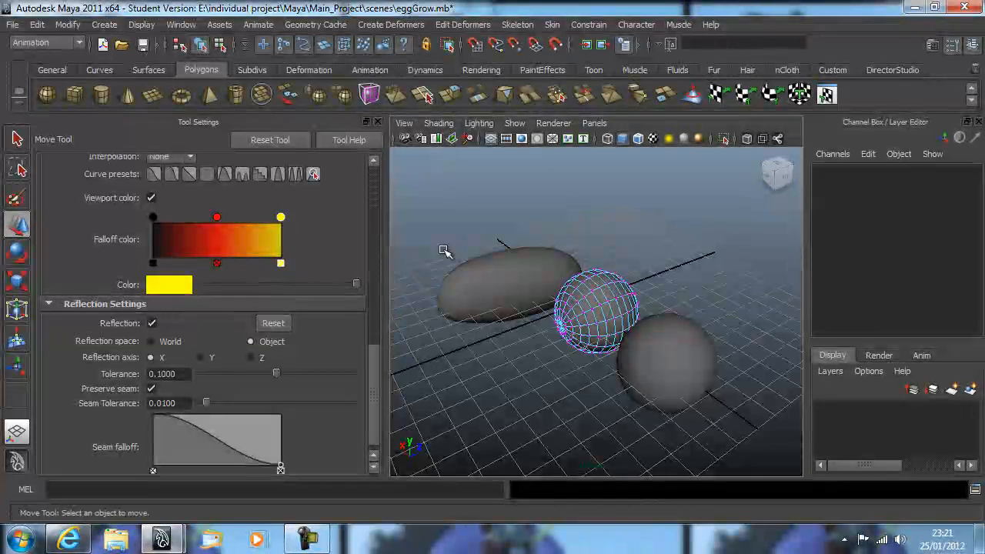
{"action": "left_click", "coordinate": [379, 122]}
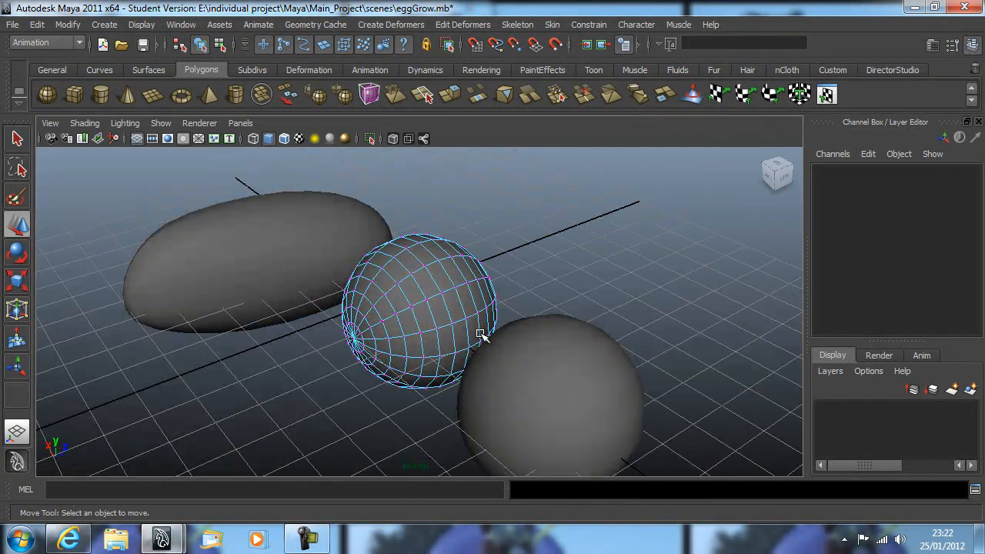
Select a vertex on the side of pSphere1 and interactively reduce the soft-selection falloff radius
{"action": "left_click", "coordinate": [419, 332]}
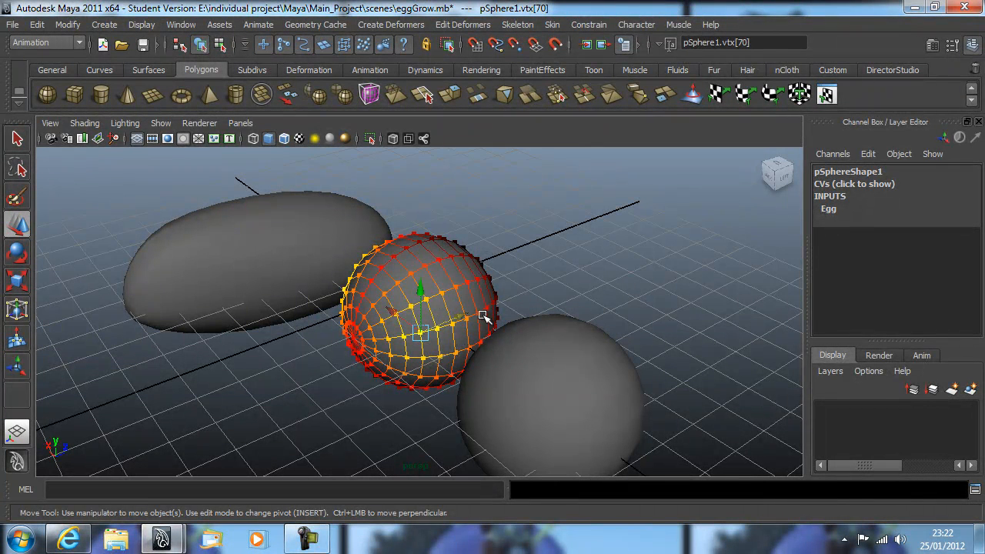
{"action": "scroll", "coordinate": [471, 277], "scroll_direction": "down", "scroll_amount": 2}
{"action": "key", "text": "b"}
{"action": "left_click_drag", "start_coordinate": [441, 287], "coordinate": [531, 268]}
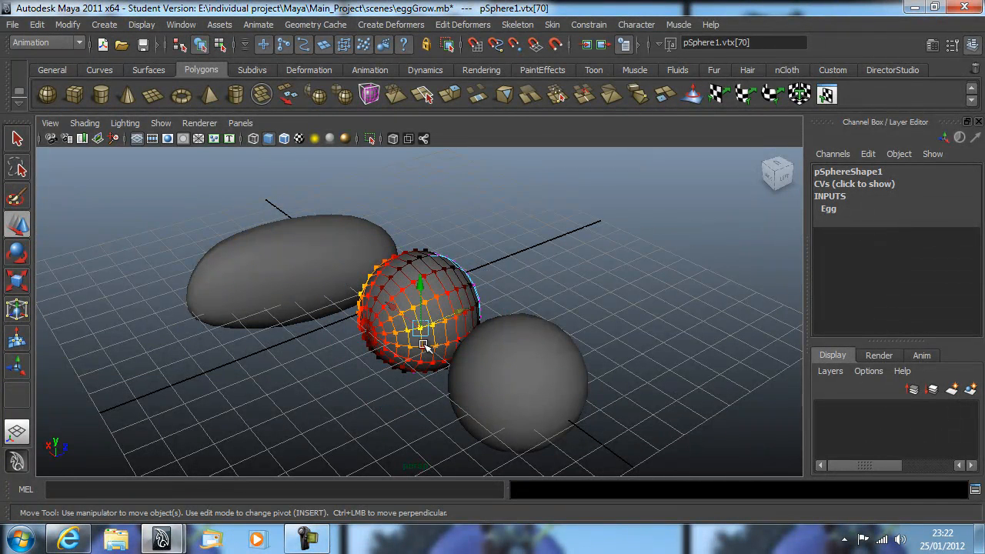
Try moving a lower side vertex of pSphere1 with reflected soft selection, and undo the move
{"action": "left_click", "coordinate": [424, 344]}
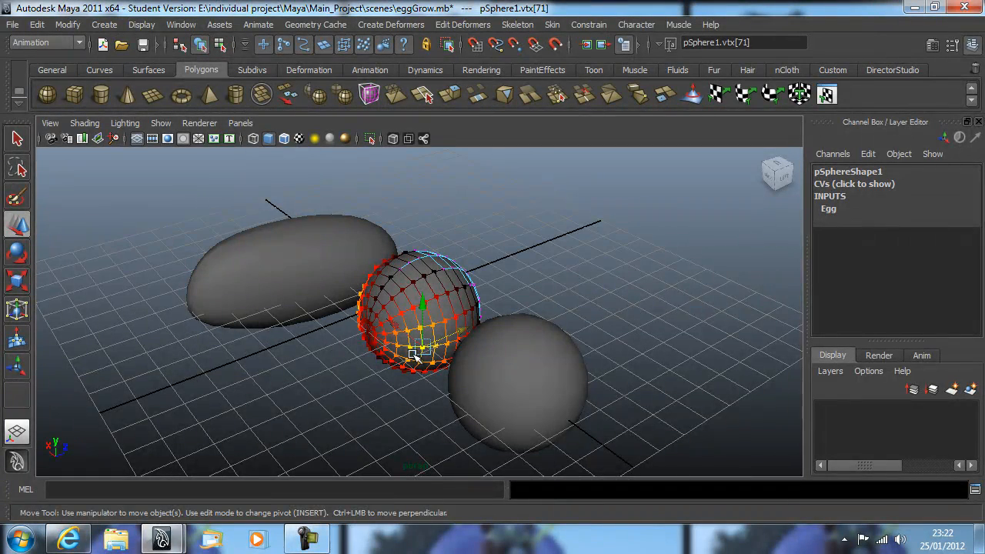
{"action": "left_click_drag", "start_coordinate": [416, 355], "coordinate": [398, 281], "text": "alt"}
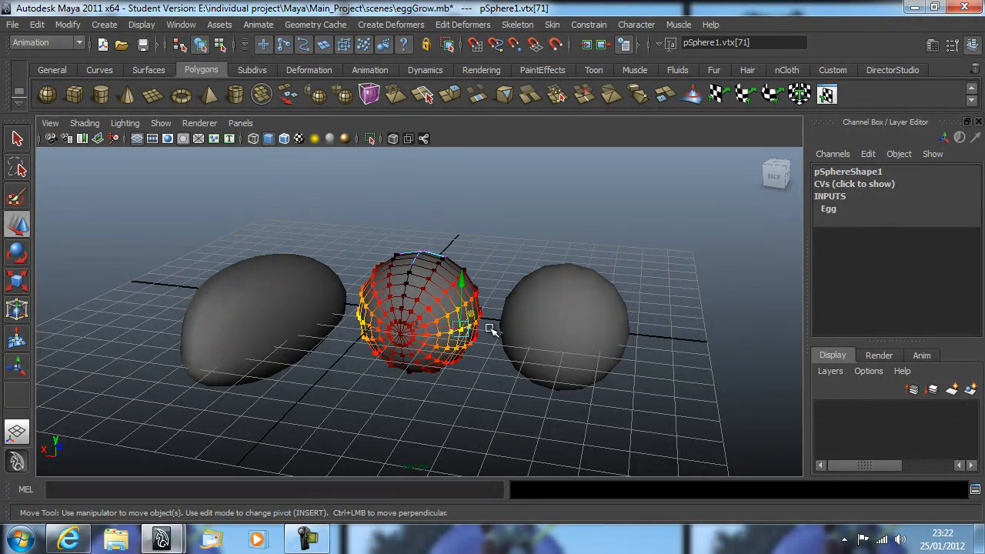
{"action": "left_click_drag", "start_coordinate": [497, 320], "coordinate": [384, 338], "text": "alt"}
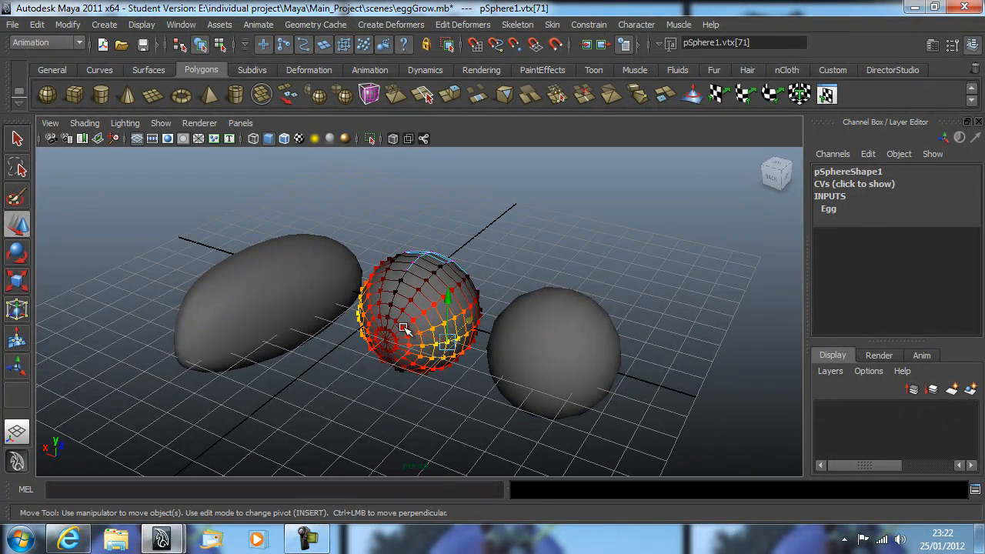
{"action": "middle_click_drag", "start_coordinate": [403, 328], "coordinate": [432, 332]}
{"action": "key", "text": "ctrl+z"}
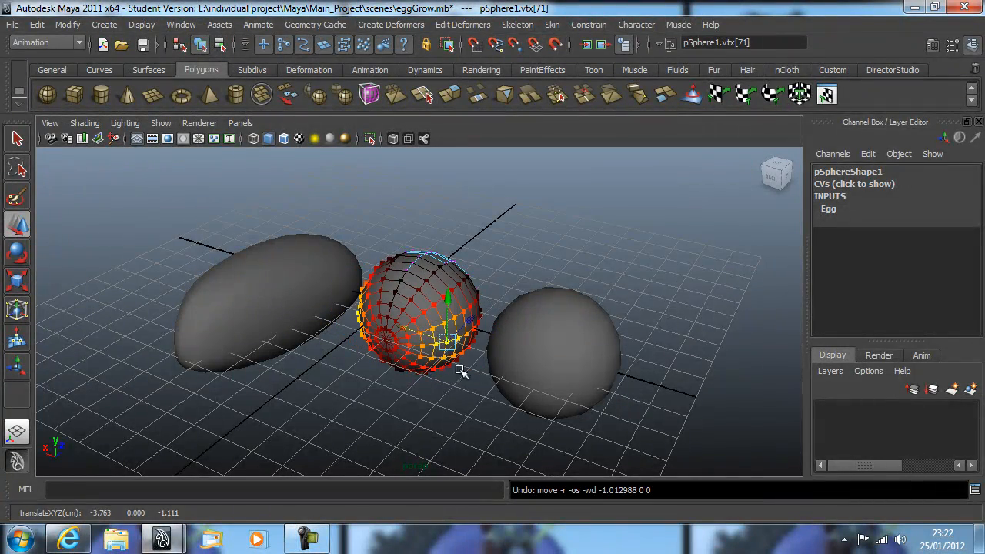
Select the end pole vertex of pSphere1 and disable Reflection in the Move Tool settings
{"action": "mouse_move", "coordinate": [462, 369]}
{"action": "left_mouse_down", "text": "alt"}
{"action": "mouse_move", "coordinate": [534, 367]}
{"action": "mouse_move", "coordinate": [455, 392]}
{"action": "mouse_move", "coordinate": [465, 365]}
{"action": "mouse_move", "coordinate": [446, 401]}
{"action": "mouse_move", "coordinate": [467, 384]}
{"action": "left_mouse_up", "text": "alt"}
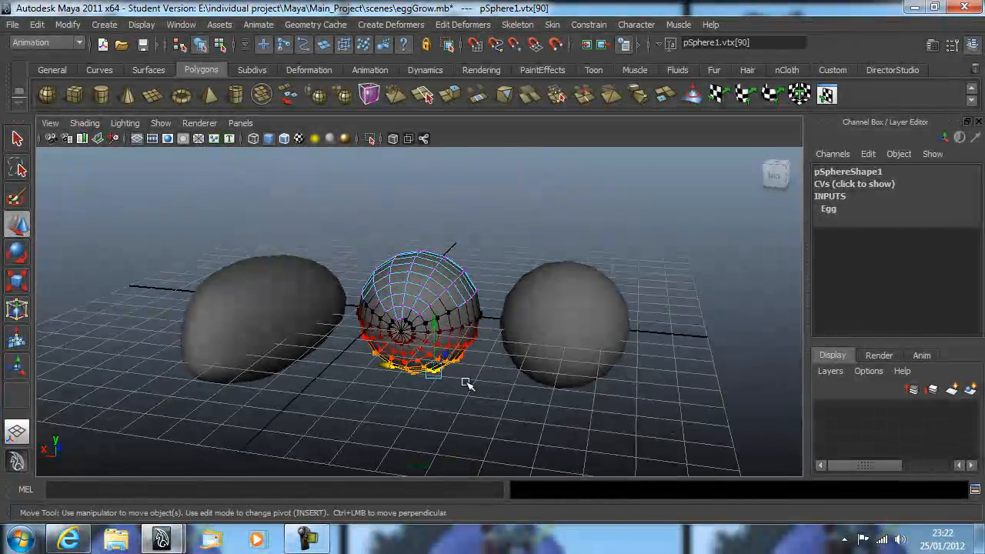
{"action": "left_click", "coordinate": [403, 332]}
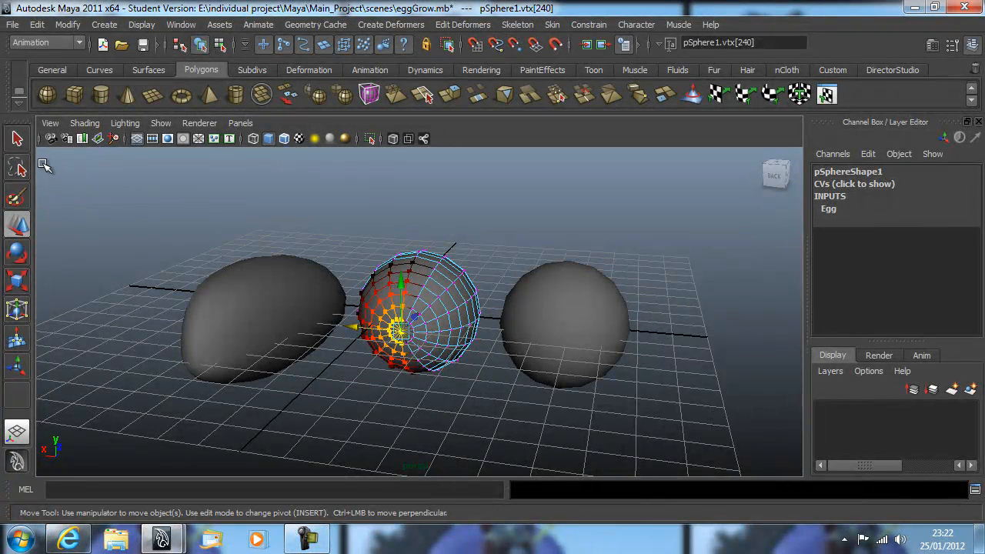
{"action": "double_click", "coordinate": [18, 224]}
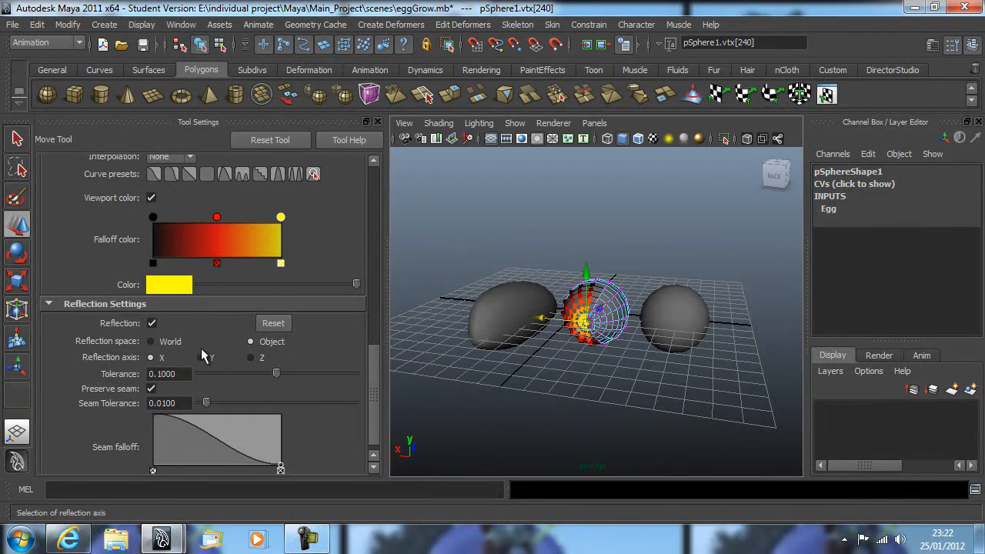
{"action": "left_click", "coordinate": [153, 323]}
{"action": "left_click_drag", "start_coordinate": [470, 342], "coordinate": [621, 385], "text": "alt"}
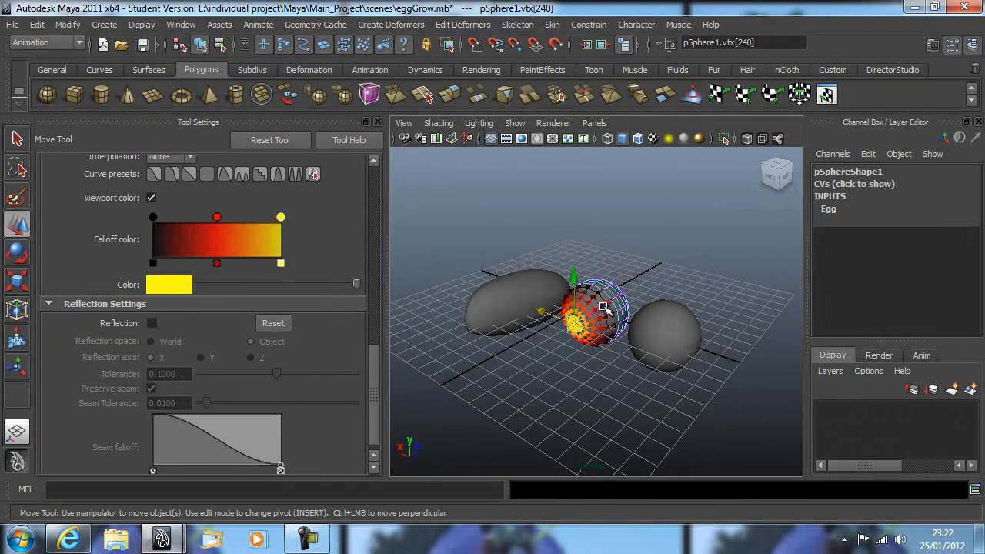
Reselect the pole vertex of pSphere1 and pull it outward with soft selection to taper that end
{"action": "left_click", "coordinate": [589, 362]}
{"action": "left_click_drag", "start_coordinate": [578, 323], "coordinate": [614, 316], "text": "alt"}
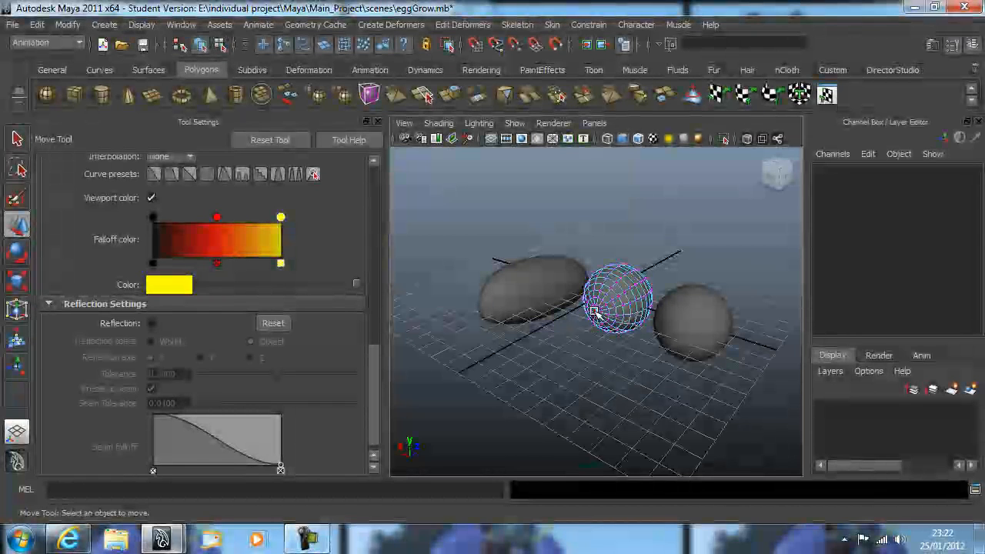
{"action": "left_click", "coordinate": [595, 311]}
{"action": "left_click", "coordinate": [624, 294]}
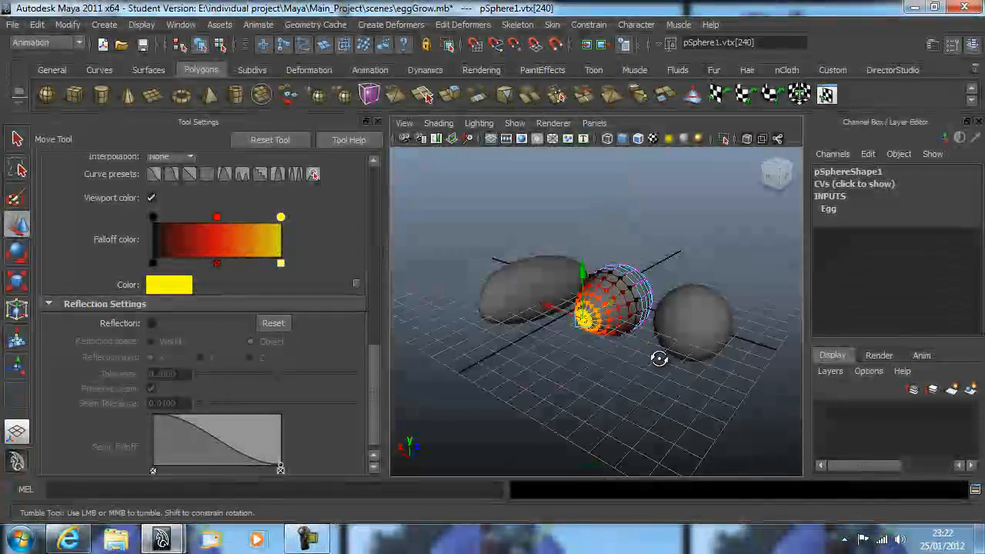
{"action": "key", "text": "f"}
{"action": "scroll", "coordinate": [658, 339], "scroll_direction": "down", "scroll_amount": 8}
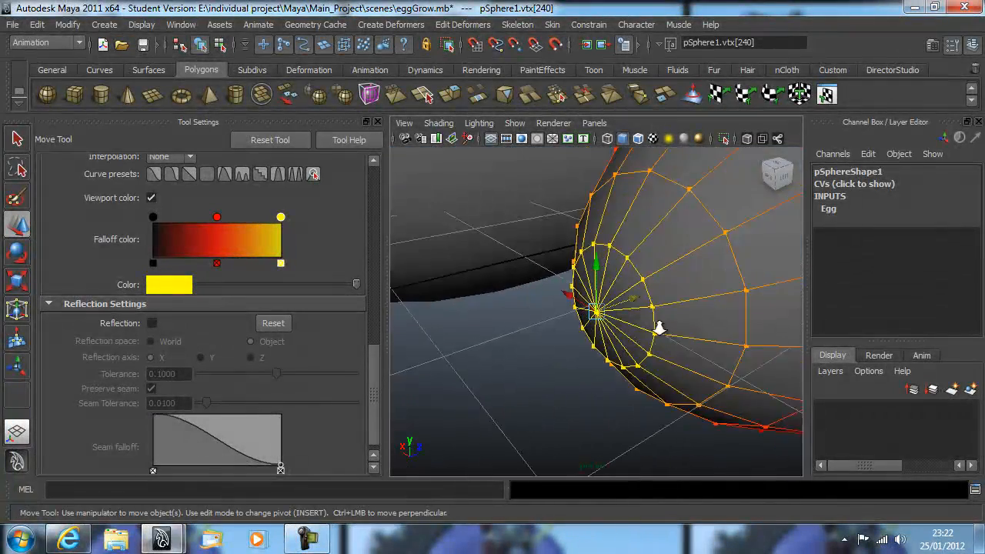
{"action": "middle_click_drag", "start_coordinate": [664, 314], "coordinate": [637, 340], "text": "alt"}
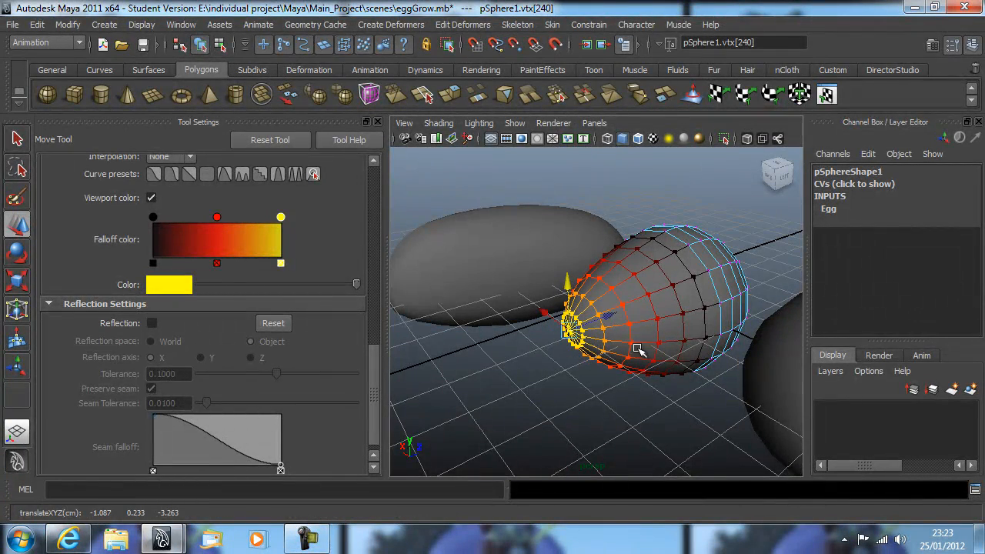
Increase the soft-selection falloff radius to 4.6 and push the pole vertex back in toward the sphere
{"action": "left_click_drag", "start_coordinate": [637, 348], "coordinate": [659, 431], "text": "alt"}
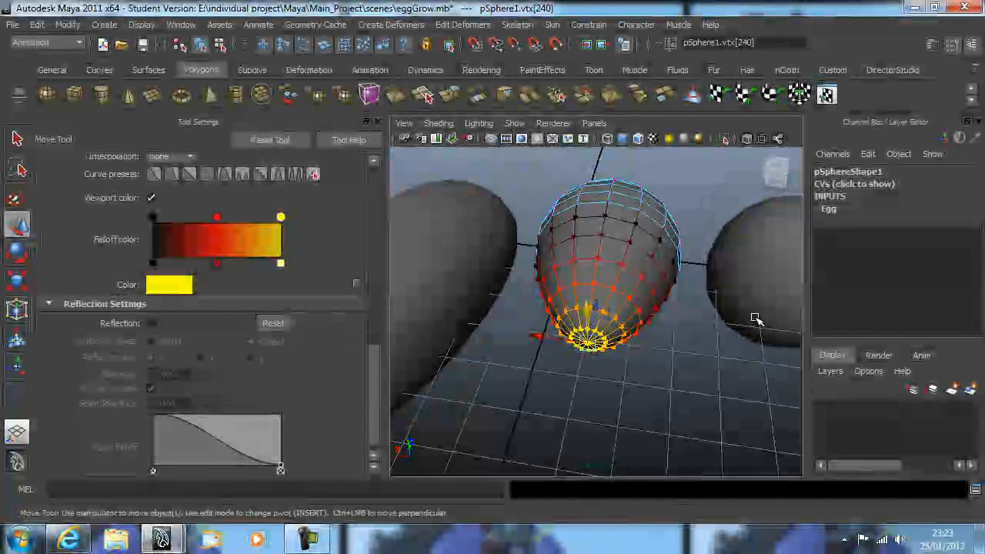
{"action": "left_click_drag", "start_coordinate": [697, 303], "coordinate": [477, 288], "text": "alt"}
{"action": "left_click_drag", "start_coordinate": [807, 412], "coordinate": [701, 397], "text": "alt"}
{"action": "key", "text": "b"}
{"action": "left_click_drag", "start_coordinate": [667, 356], "coordinate": [740, 363]}
{"action": "left_click_drag", "start_coordinate": [688, 342], "coordinate": [916, 389]}
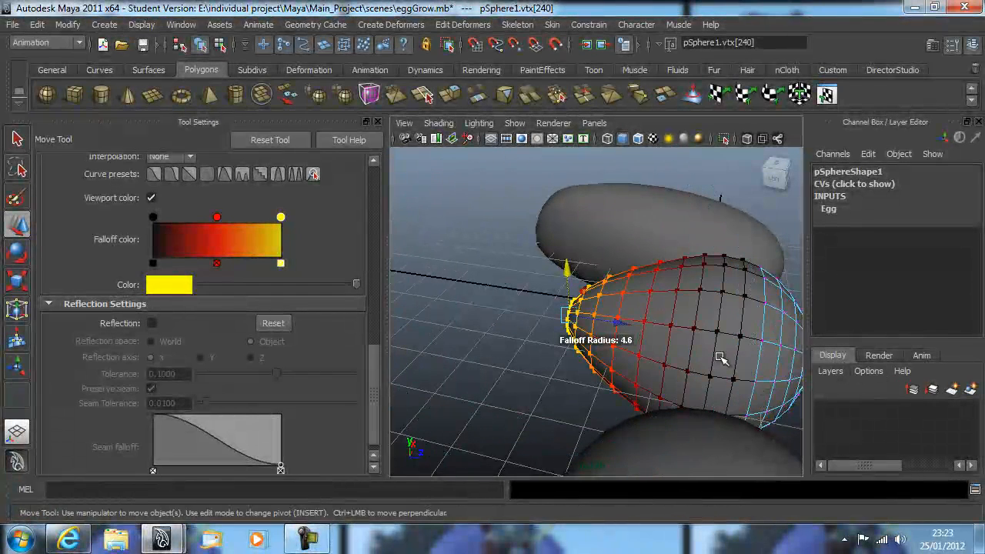
{"action": "left_click_drag", "start_coordinate": [628, 326], "coordinate": [645, 331]}
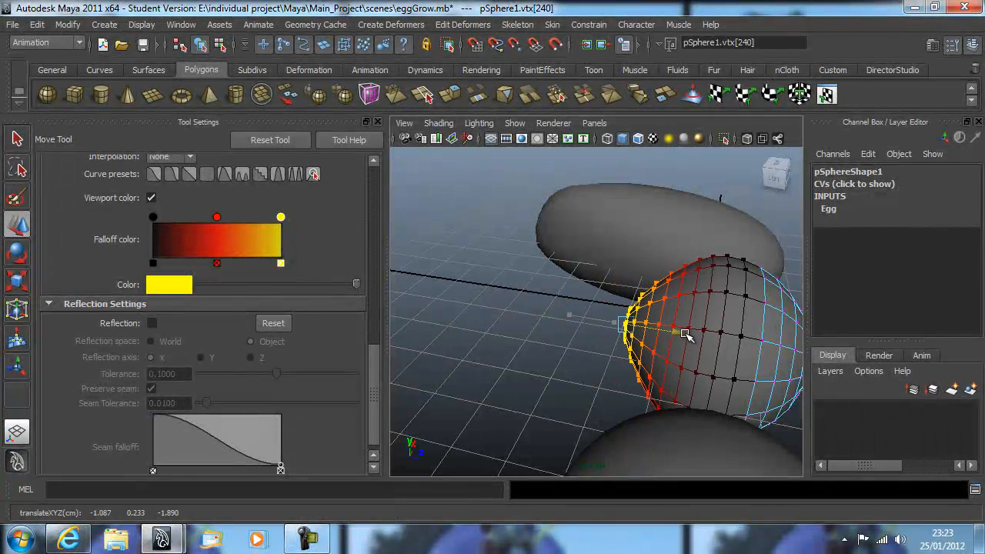
Reselect the pole vertex of pSphere1 and pull it outward to stretch the sphere into an egg shape
{"action": "left_click", "coordinate": [556, 367]}
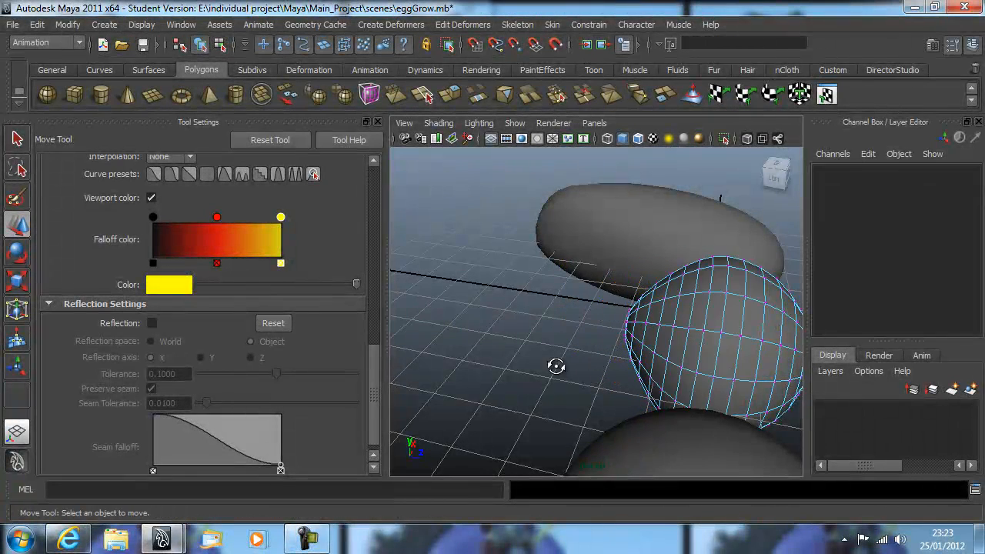
{"action": "left_click_drag", "start_coordinate": [557, 367], "coordinate": [651, 360], "text": "alt"}
{"action": "left_click", "coordinate": [620, 314]}
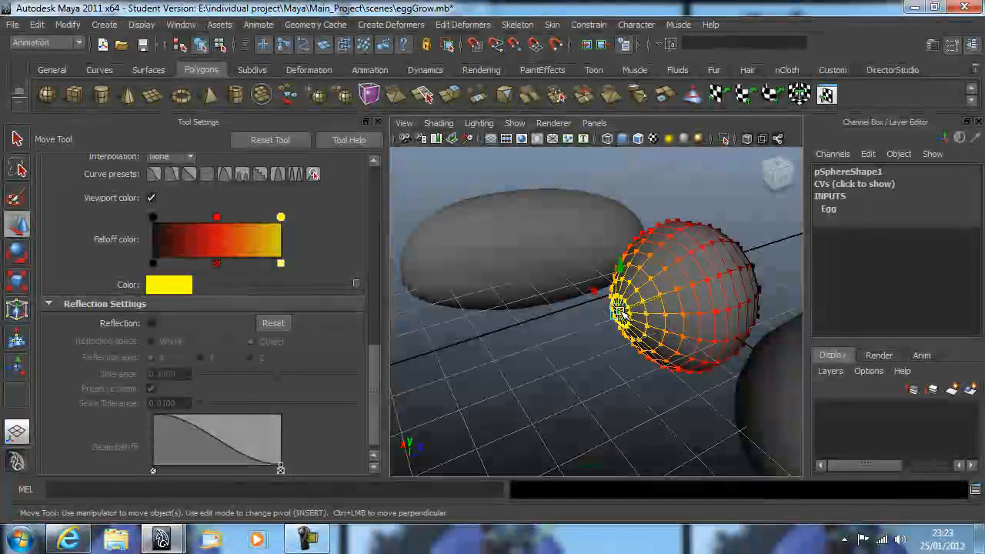
{"action": "left_click_drag", "start_coordinate": [620, 314], "coordinate": [770, 309], "text": "alt"}
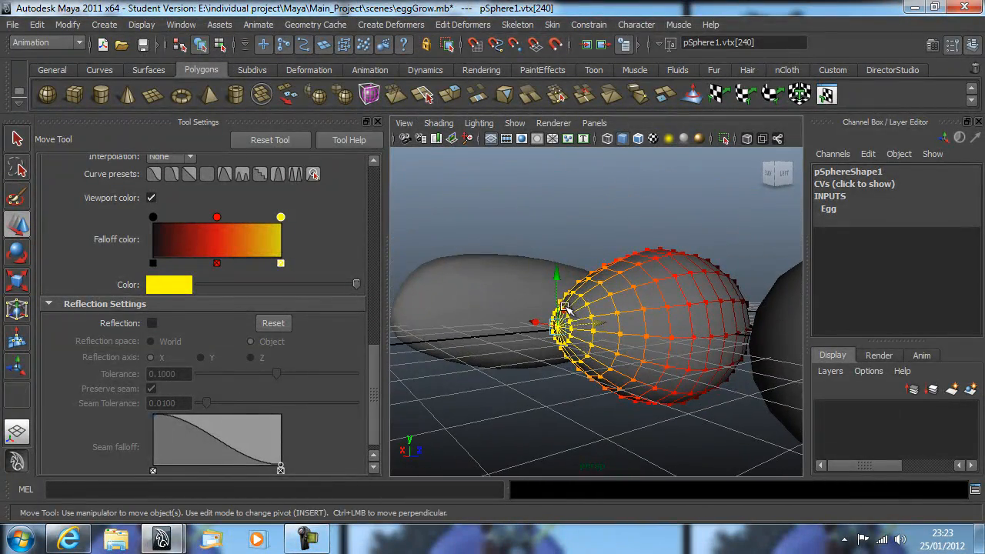
{"action": "left_click_drag", "start_coordinate": [695, 331], "coordinate": [649, 330], "text": "alt"}
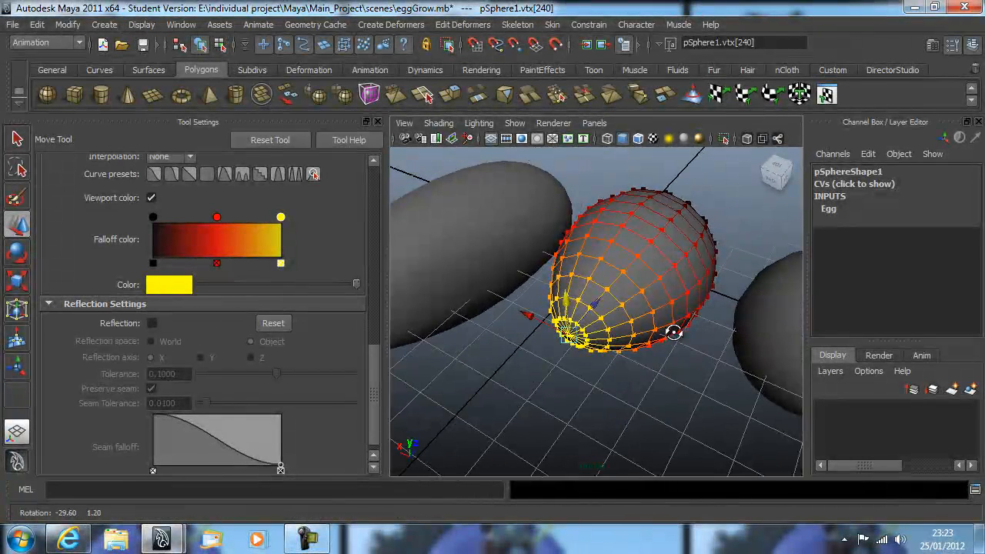
Scale the soft-selected tip of pSphere1 down along its Z axis to blunt it, and clear the selection
{"action": "key", "text": "r"}
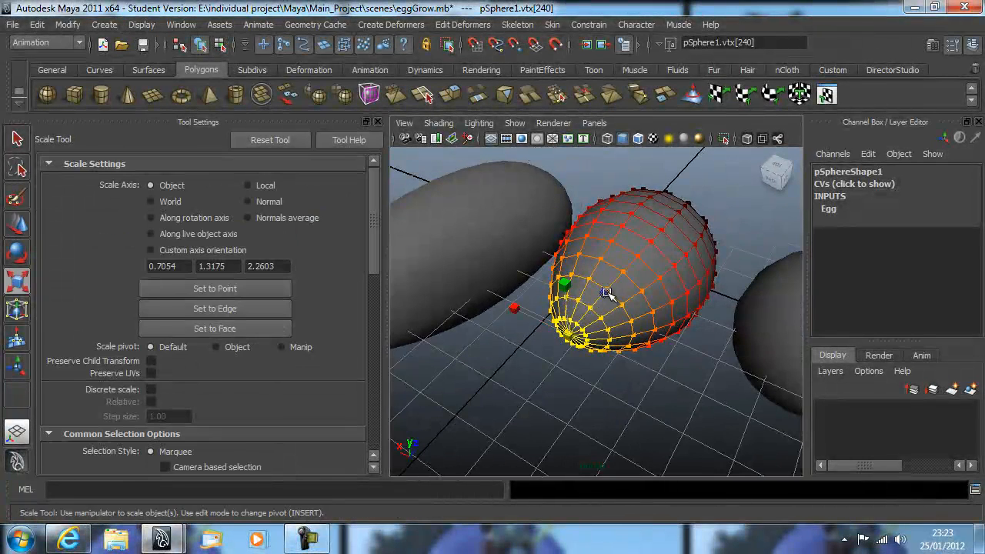
{"action": "left_click_drag", "start_coordinate": [607, 293], "coordinate": [592, 305]}
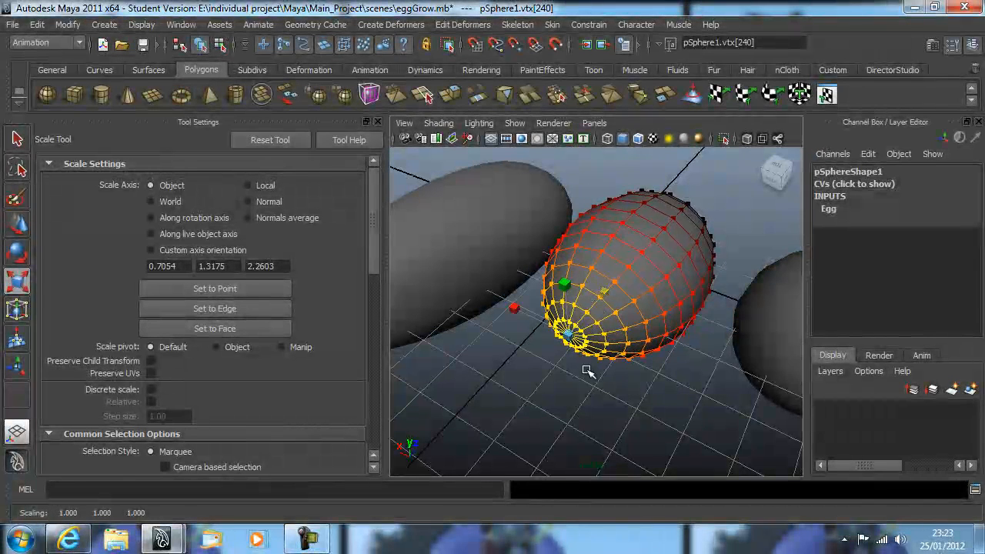
{"action": "key", "text": "q"}
{"action": "left_click", "coordinate": [662, 392]}
Return pSphere1 to object mode and show all hidden objects
{"action": "left_click_drag", "start_coordinate": [662, 392], "coordinate": [572, 406], "text": "alt"}
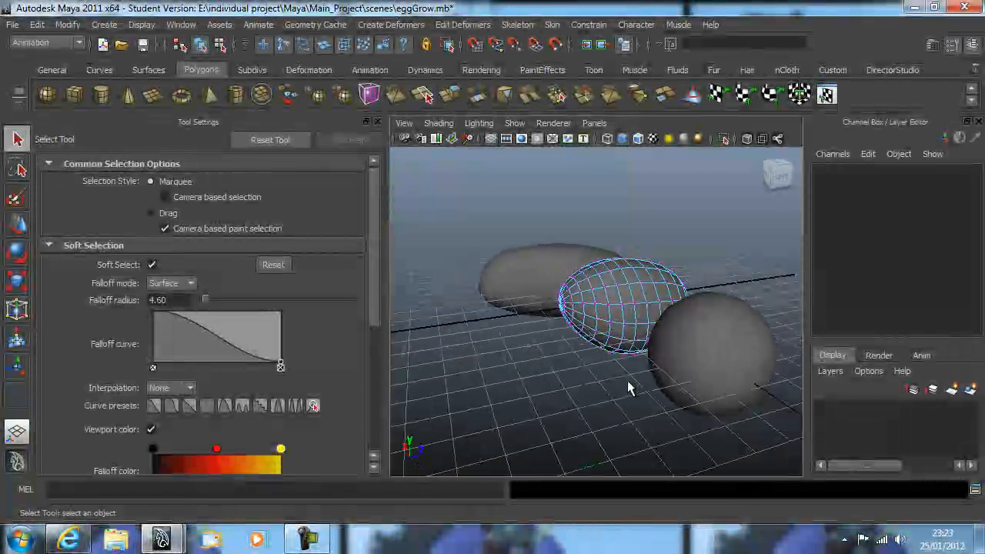
{"action": "left_click_drag", "start_coordinate": [629, 385], "coordinate": [660, 367], "text": "alt"}
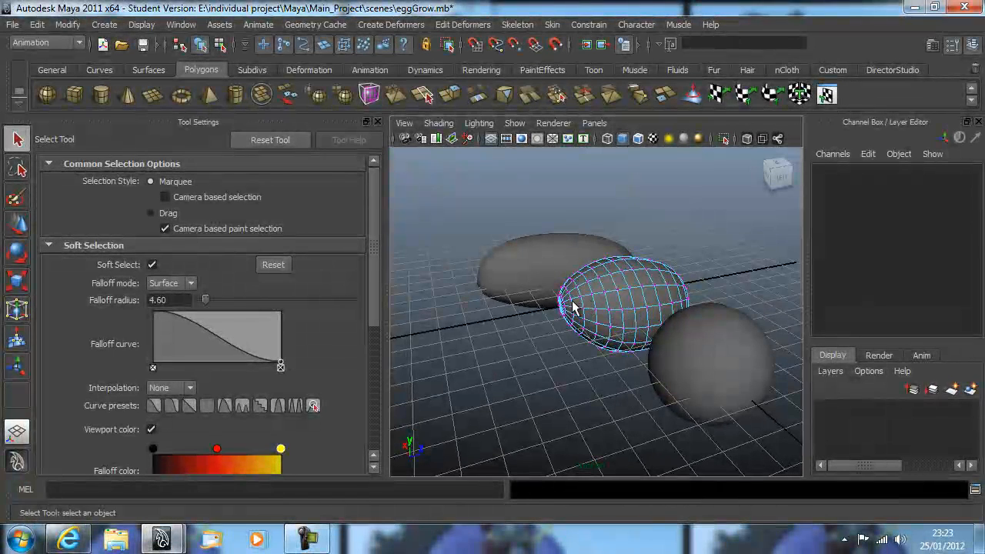
{"action": "left_click_drag", "start_coordinate": [576, 308], "coordinate": [593, 338], "text": "alt"}
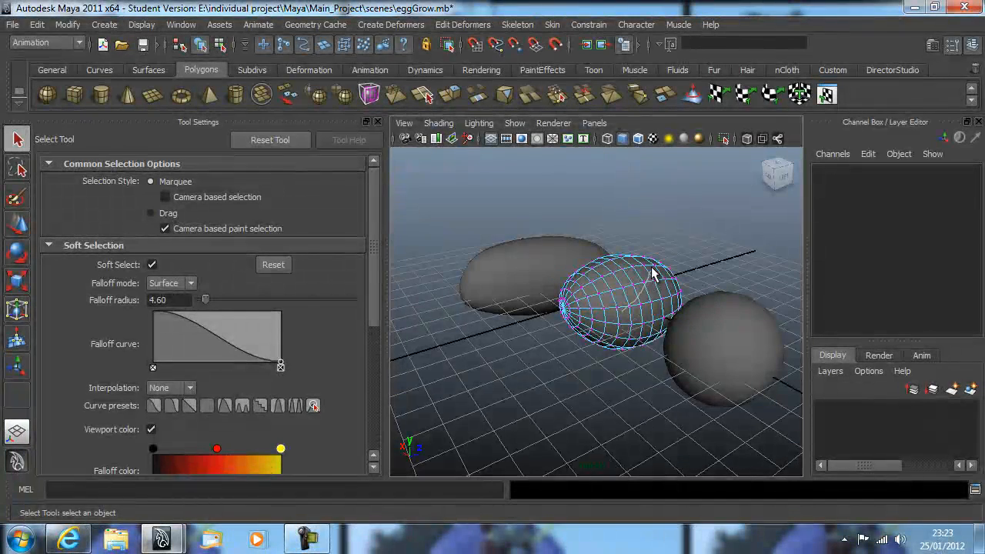
{"action": "right_click_drag", "start_coordinate": [622, 260], "coordinate": [660, 250]}
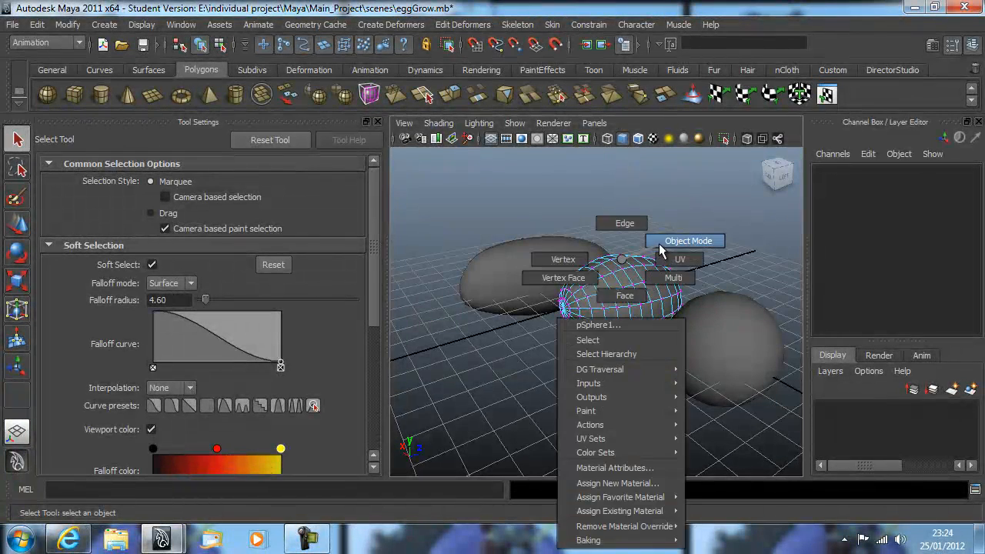
{"action": "left_click_drag", "start_coordinate": [763, 277], "coordinate": [650, 277], "text": "alt"}
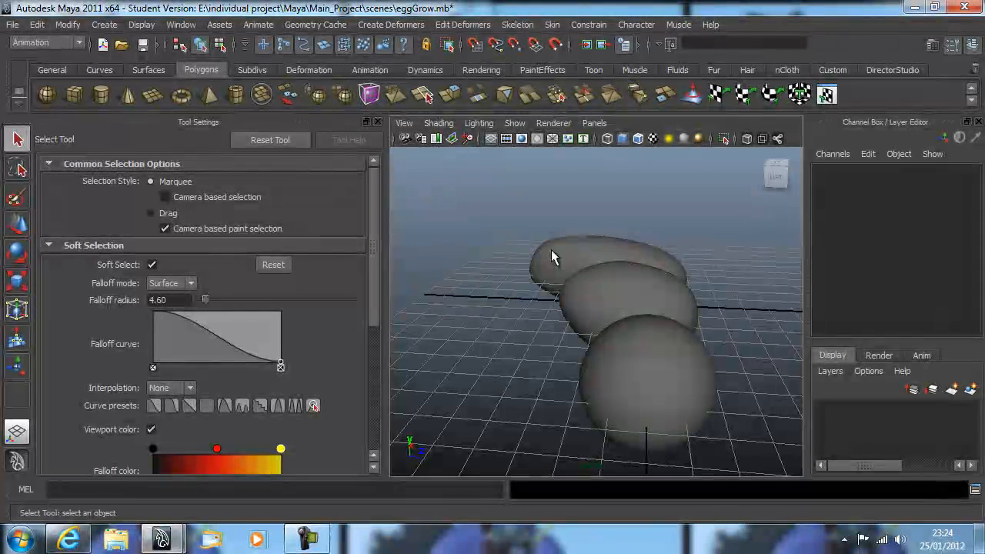
{"action": "key", "text": "ctrl+shift+h"}
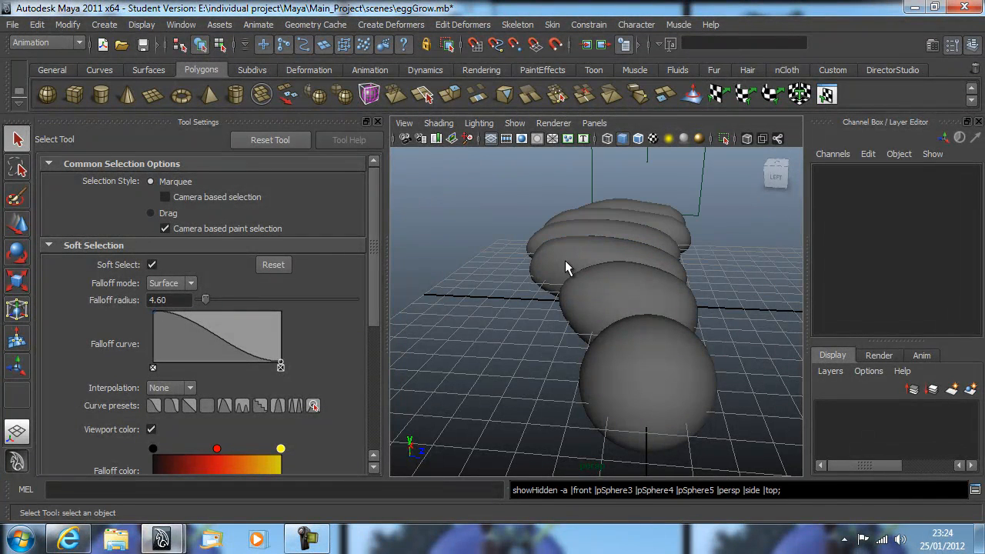
Switch pSphere3 to vertex editing and select the pole vertex at its near end
{"action": "left_click_drag", "start_coordinate": [747, 283], "coordinate": [482, 249], "text": "alt"}
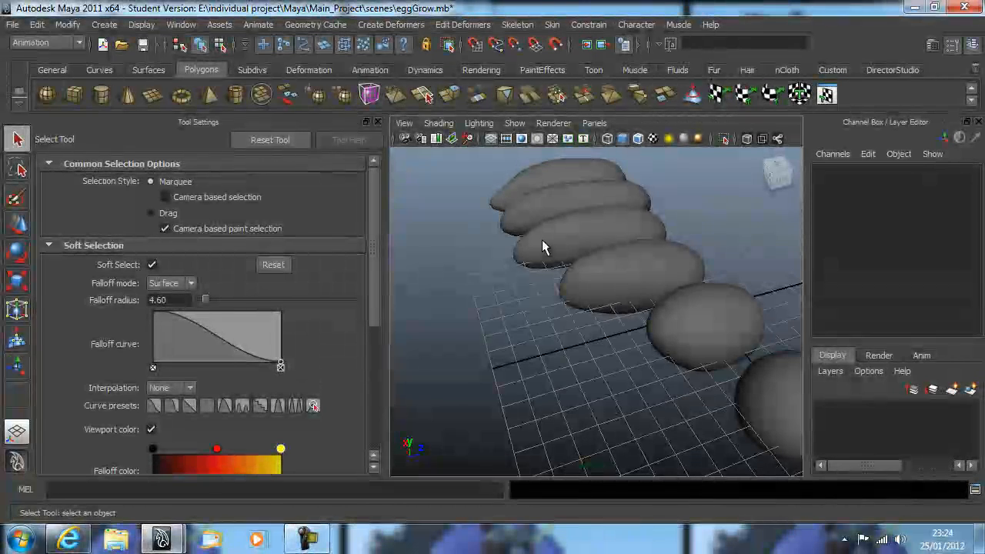
{"action": "left_click", "coordinate": [539, 243]}
{"action": "right_click", "coordinate": [543, 245]}
{"action": "left_click", "coordinate": [508, 245]}
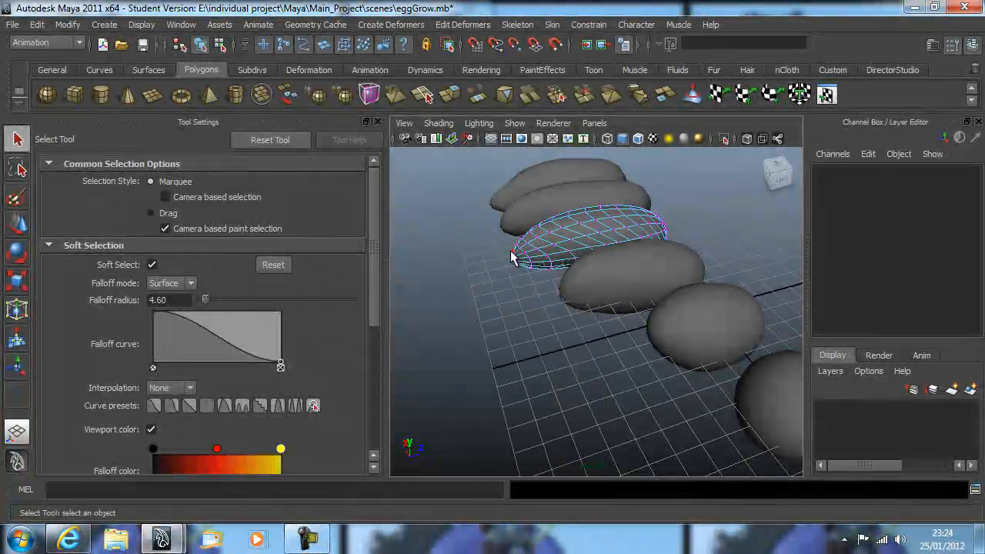
{"action": "left_click", "coordinate": [514, 263]}
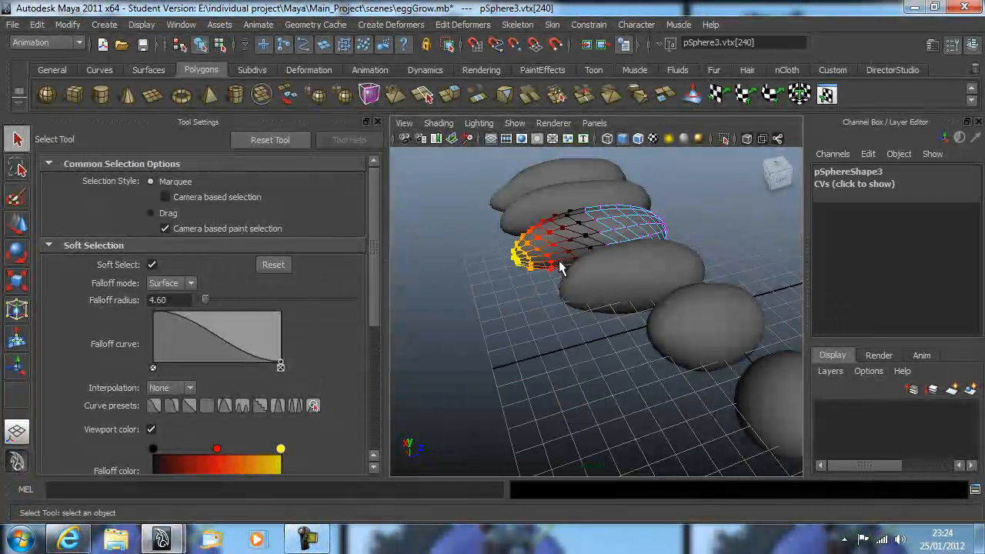
Move the soft-selected pole vertex of pSphere3 slightly inward along Z, return the sphere to object mode and clear the selection
{"action": "key", "text": "w"}
{"action": "left_click_drag", "start_coordinate": [556, 255], "coordinate": [566, 252]}
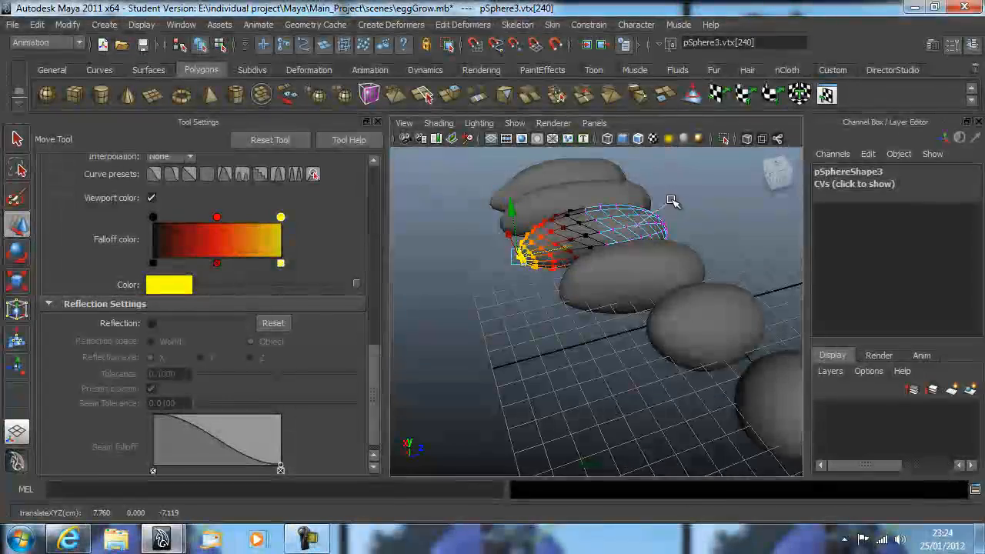
{"action": "left_click", "coordinate": [694, 233]}
{"action": "left_click_drag", "start_coordinate": [694, 234], "coordinate": [582, 370], "text": "alt"}
Switch pSphere1 to vertex editing, turn on Reflection for the Move tool, and select a vertex near the sphere's front end
{"action": "left_click", "coordinate": [576, 370]}
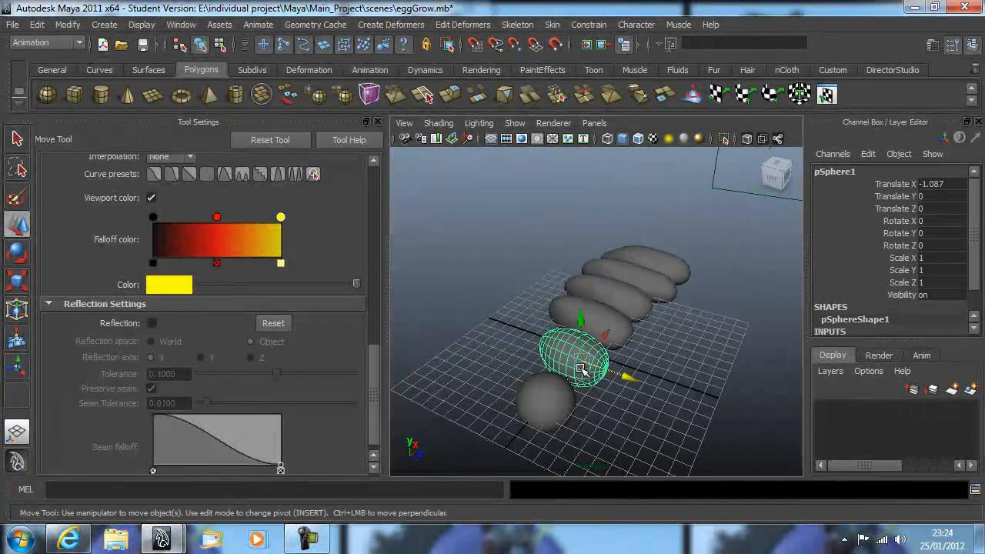
{"action": "right_click", "coordinate": [583, 371]}
{"action": "left_click", "coordinate": [537, 261]}
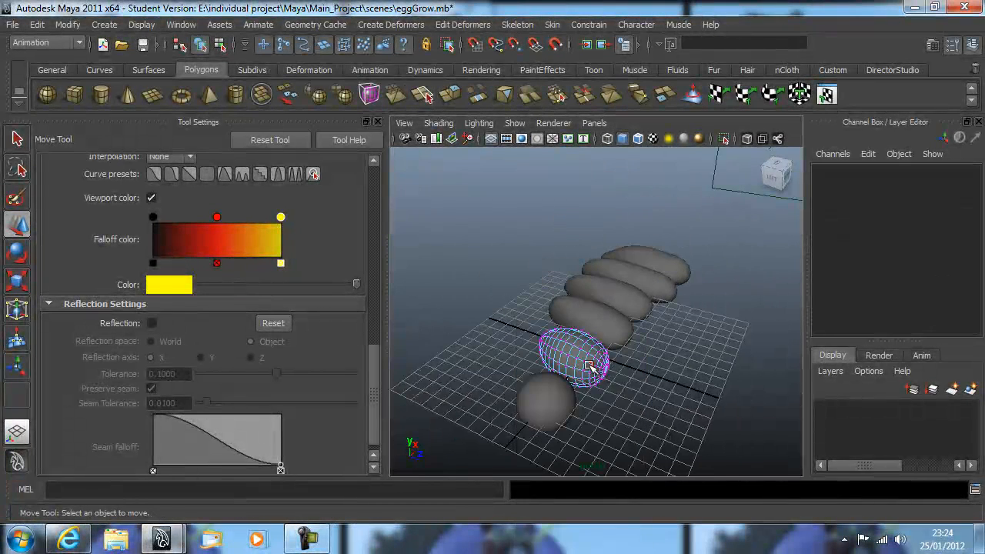
{"action": "left_click", "coordinate": [588, 366]}
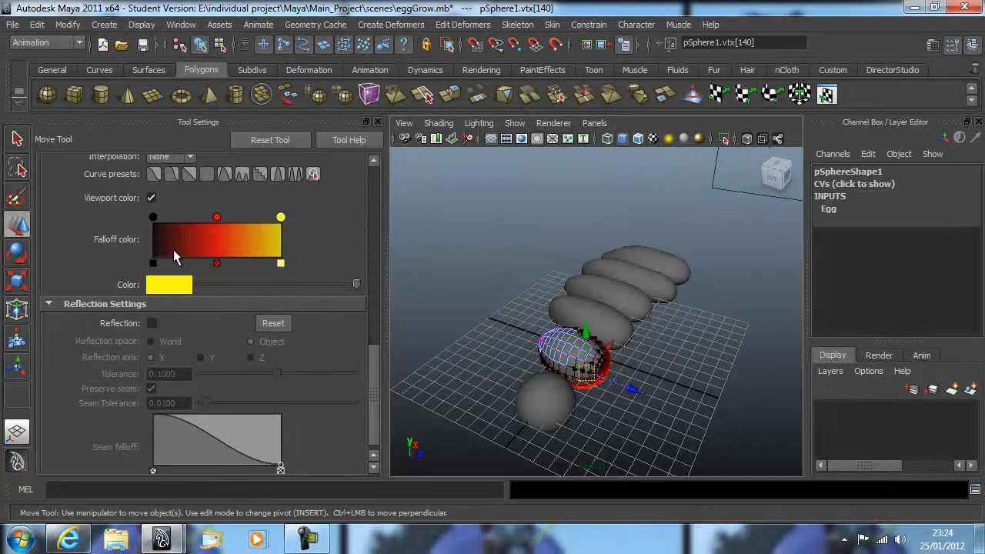
{"action": "left_click", "coordinate": [152, 323]}
{"action": "left_click", "coordinate": [613, 428]}
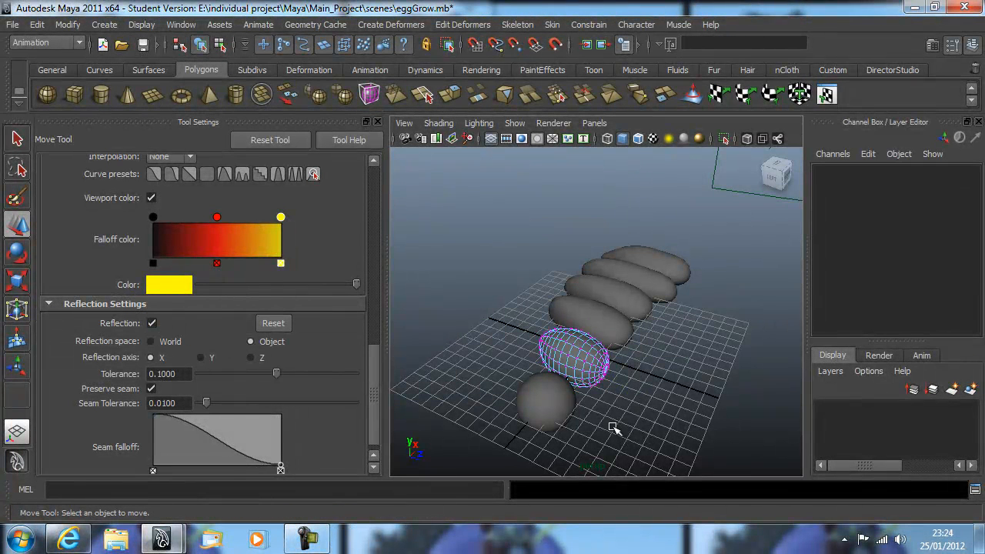
{"action": "left_click", "coordinate": [582, 372]}
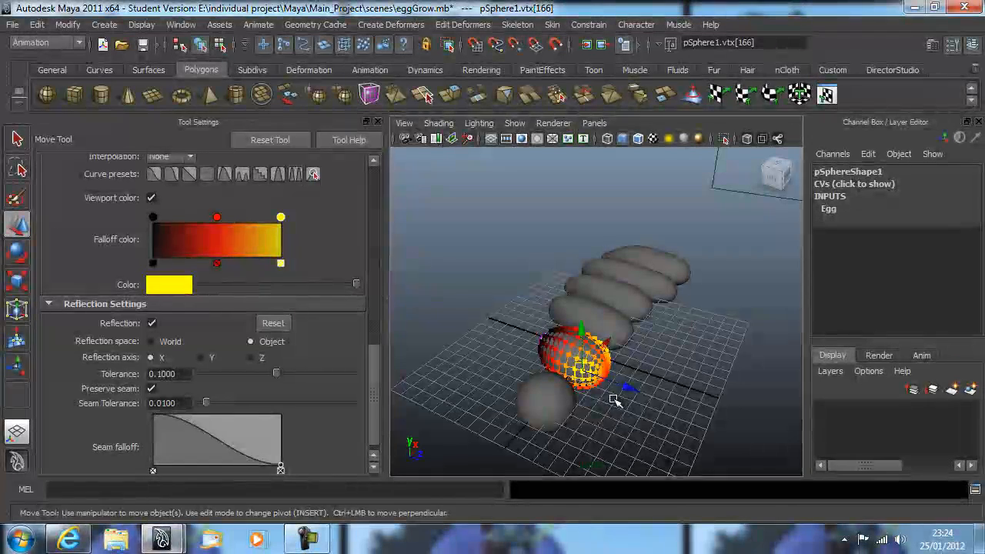
Try to widen pSphere1 by scaling its reflected soft selection along X by about 1.26
{"action": "key", "text": "r"}
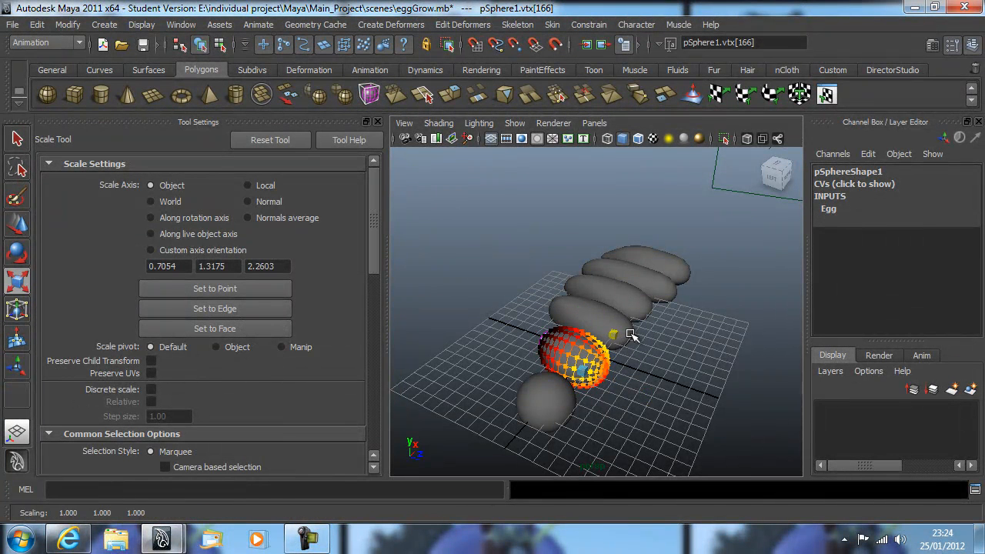
{"action": "right_click_drag", "start_coordinate": [546, 259], "coordinate": [606, 241]}
{"action": "left_click", "coordinate": [683, 398]}
{"action": "left_click_drag", "start_coordinate": [682, 398], "coordinate": [634, 384], "text": "alt"}
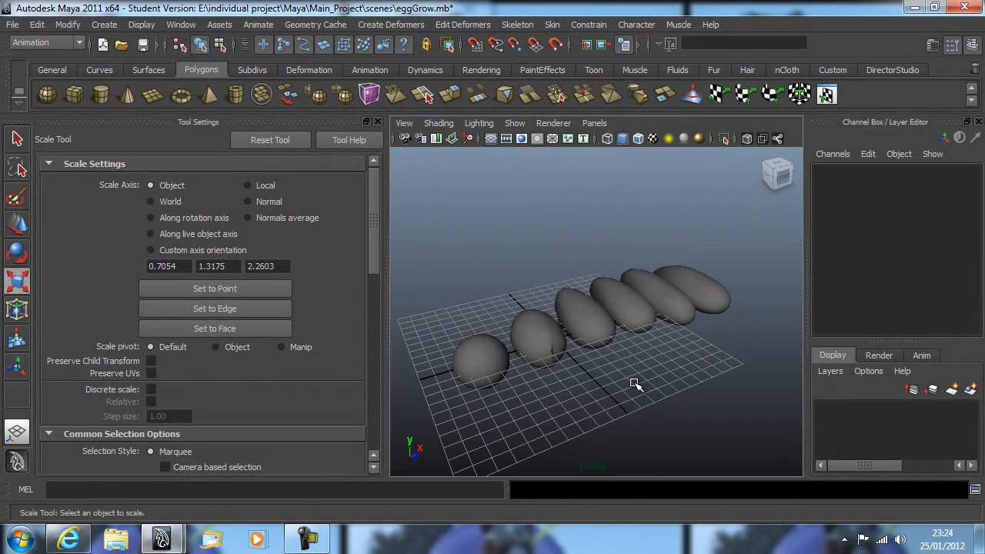
Undo the X scaling of the soft-selected vertices on pSphere1
{"action": "key", "text": "ctrl+z"}
{"action": "right_click_drag", "start_coordinate": [551, 358], "coordinate": [607, 246]}
{"action": "left_click", "coordinate": [674, 399]}
{"action": "key", "text": "ctrl+z"}
{"action": "key", "text": "ctrl+z"}
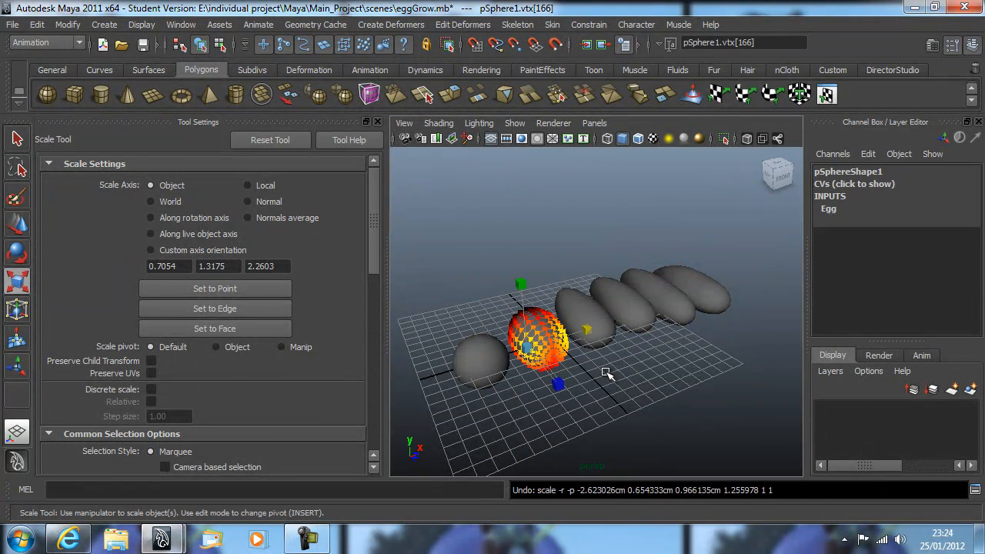
Return pSphere1 to object mode, close the tool settings and clear the selection
{"action": "key", "text": "q"}
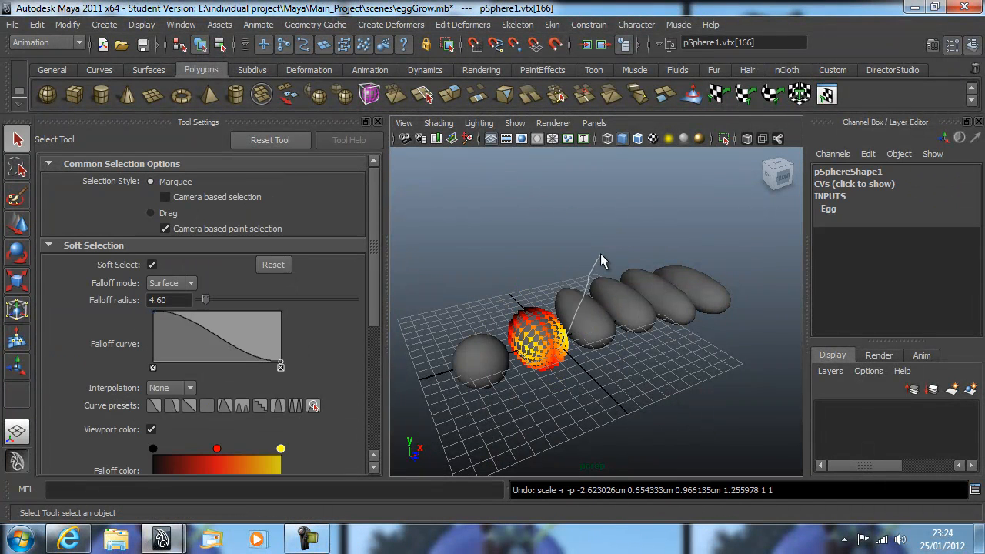
{"action": "right_click_drag", "start_coordinate": [601, 255], "coordinate": [606, 244]}
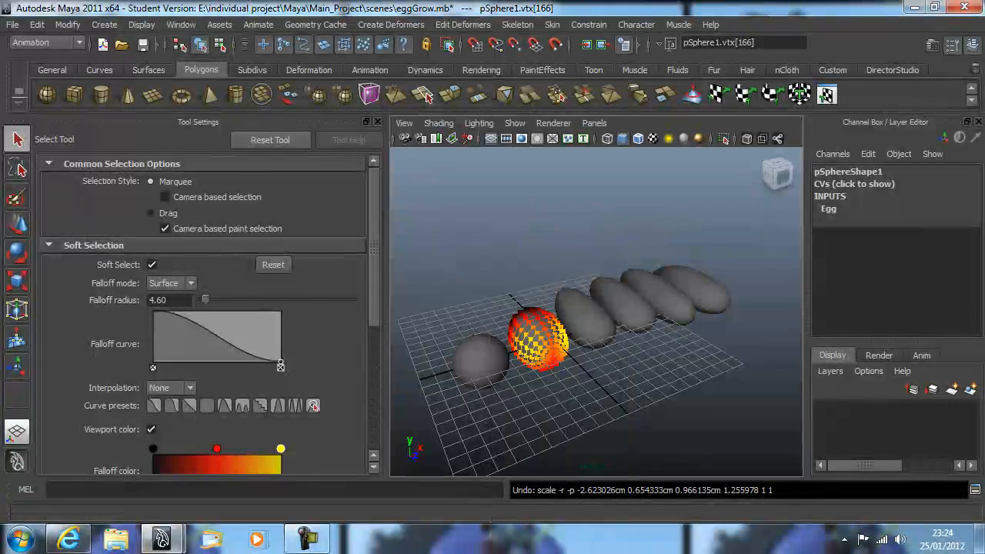
{"action": "left_click", "coordinate": [376, 122]}
{"action": "left_click", "coordinate": [508, 414]}
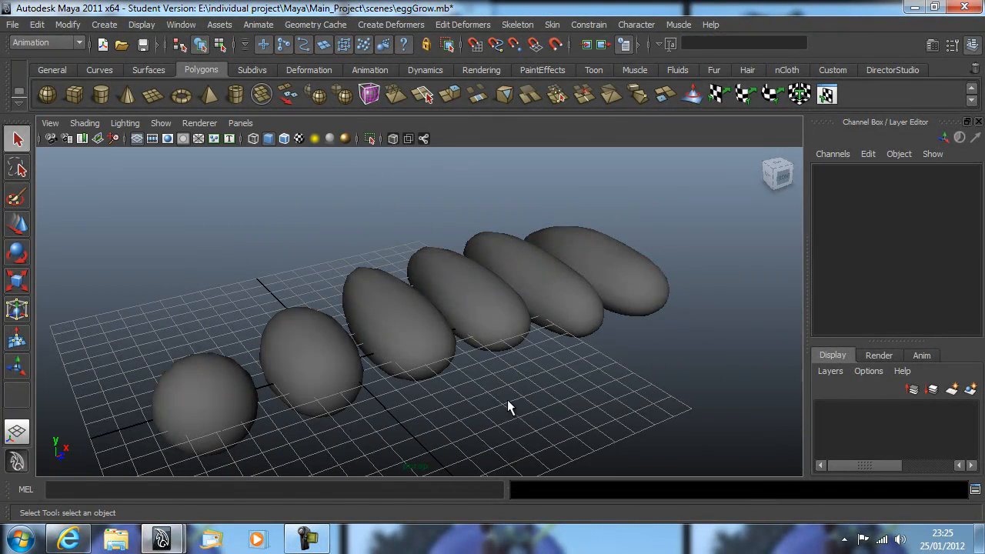
Move pSphere3 along the X axis to about 7.457, closer to pSphere2
{"action": "left_click_drag", "start_coordinate": [510, 405], "coordinate": [197, 353], "text": "alt"}
{"action": "left_click_drag", "start_coordinate": [615, 360], "coordinate": [620, 381], "text": "alt"}
{"action": "left_click", "coordinate": [625, 378]}
{"action": "key", "text": "f"}
{"action": "left_click", "coordinate": [561, 344]}
{"action": "left_click_drag", "start_coordinate": [561, 344], "coordinate": [450, 360], "text": "alt"}
{"action": "left_click", "coordinate": [234, 372]}
{"action": "key", "text": "w"}
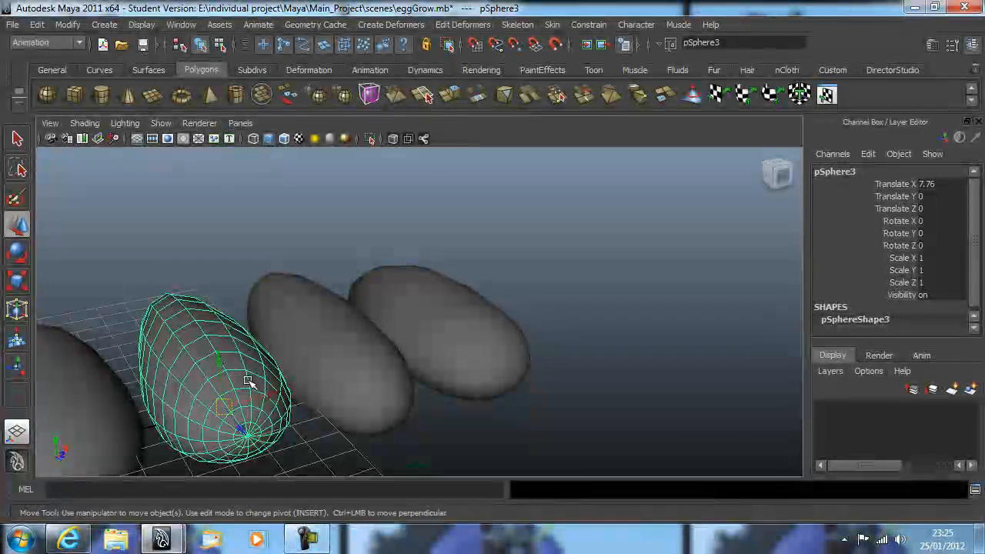
{"action": "left_click_drag", "start_coordinate": [282, 395], "coordinate": [268, 394]}
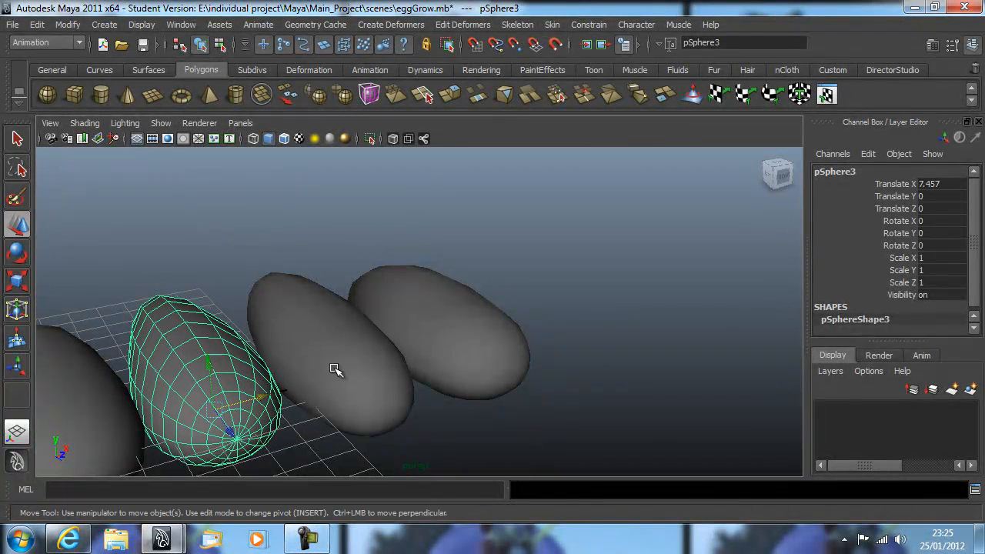
Nudge pSphere4 along the X axis to about 11.559 and clear the selection
{"action": "left_click", "coordinate": [334, 367]}
{"action": "left_click_drag", "start_coordinate": [393, 365], "coordinate": [391, 365]}
{"action": "left_click", "coordinate": [452, 347]}
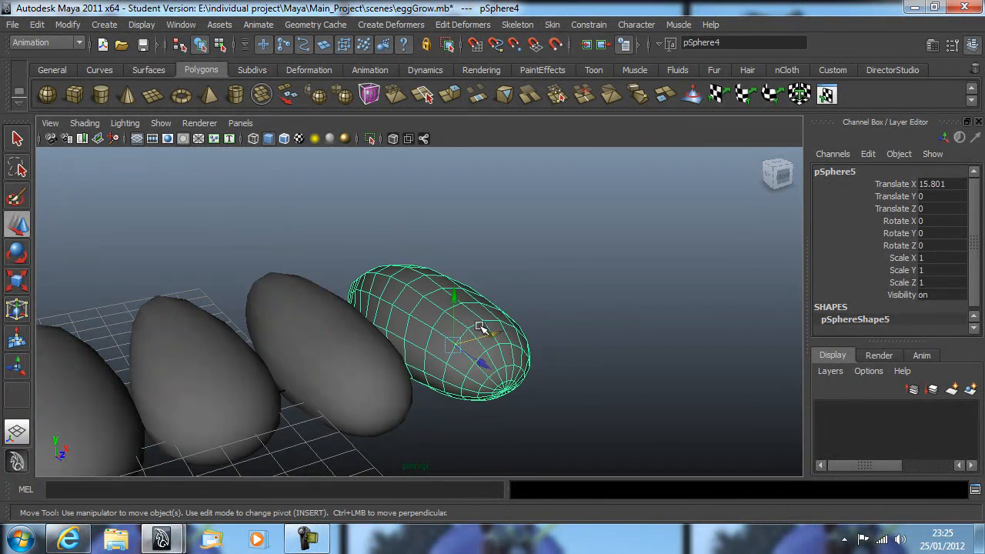
{"action": "left_click", "coordinate": [572, 271]}
{"action": "left_click_drag", "start_coordinate": [590, 305], "coordinate": [317, 322], "text": "alt"}
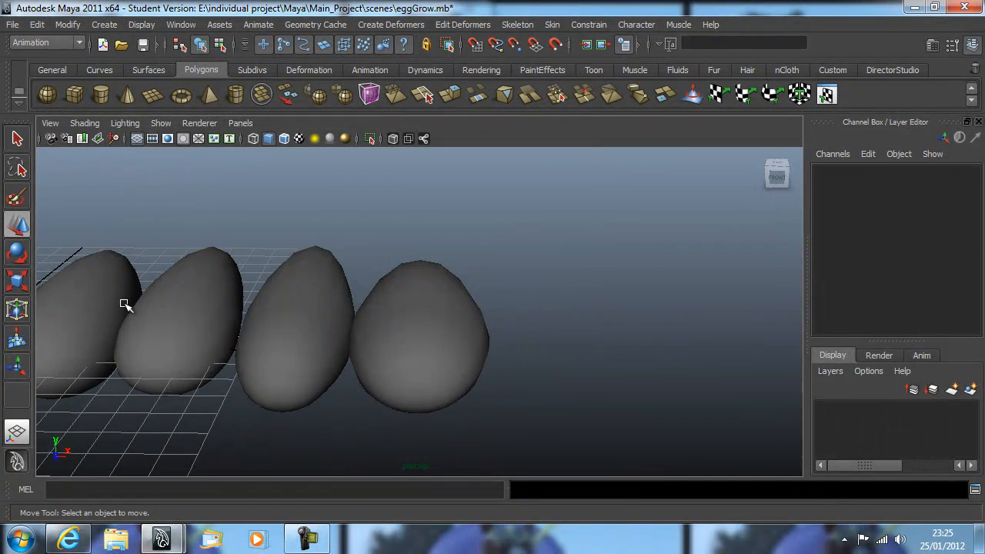
{"action": "left_click_drag", "start_coordinate": [126, 305], "coordinate": [502, 258], "text": "alt"}
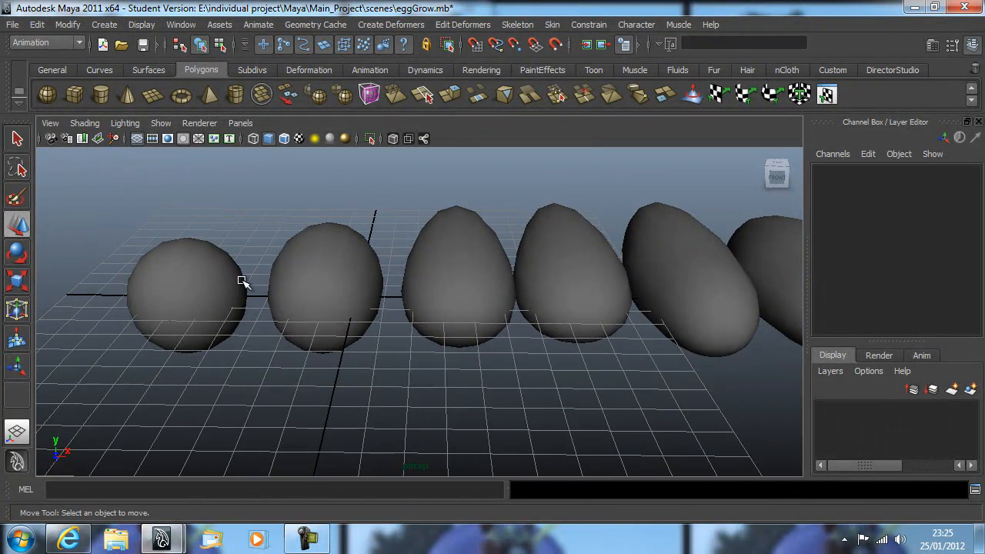
Check the name of the base sphere, and rename pSphere1 as egg01
{"action": "left_click", "coordinate": [227, 281]}
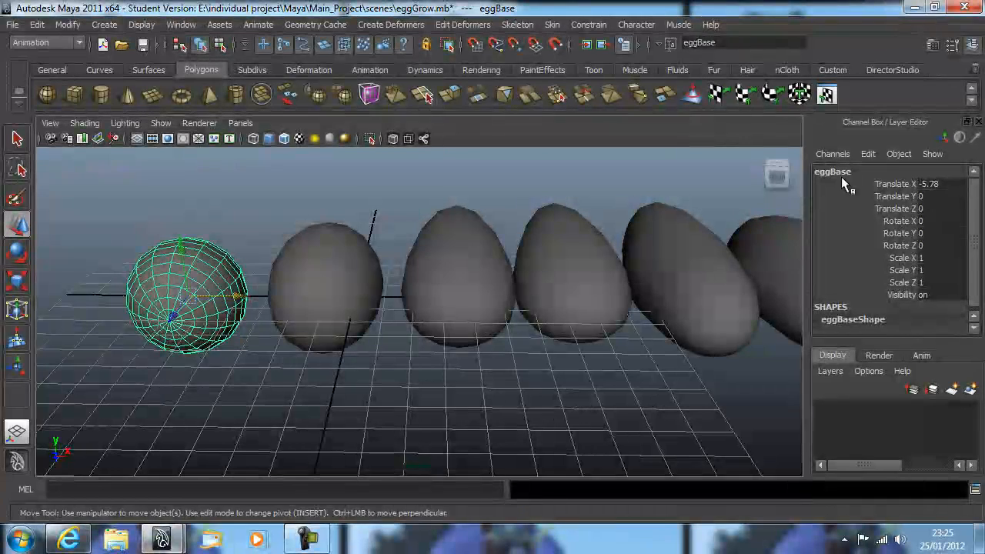
{"action": "left_click", "coordinate": [341, 307]}
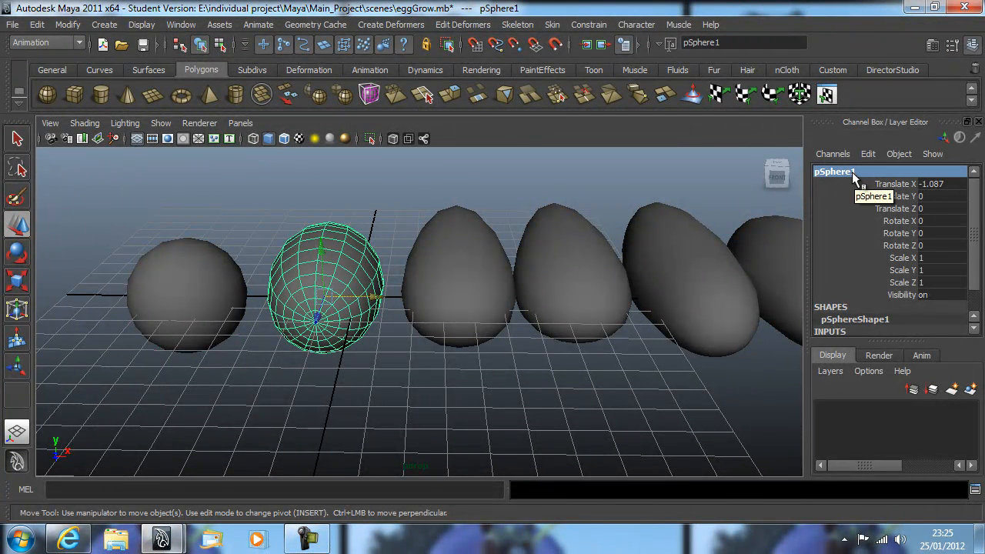
{"action": "key", "text": "e"}
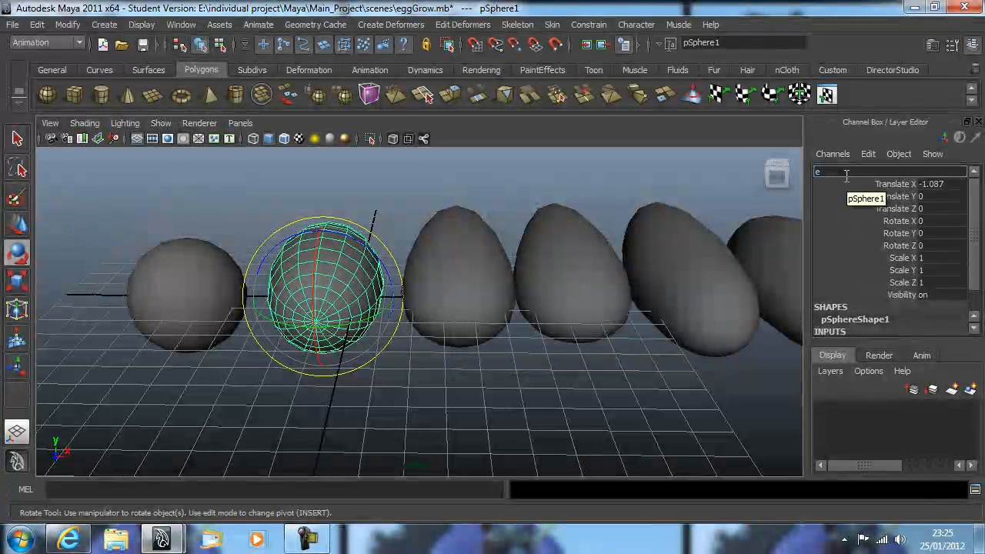
{"action": "type", "text": "gg01"}
{"action": "key", "text": "Return"}
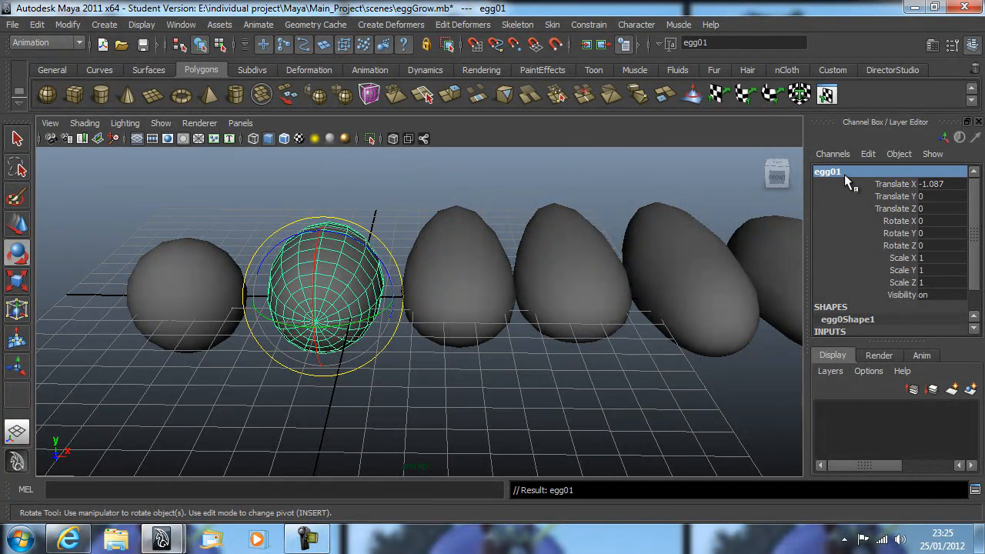
Rename pSphere2 as egg02
{"action": "left_click", "coordinate": [475, 274]}
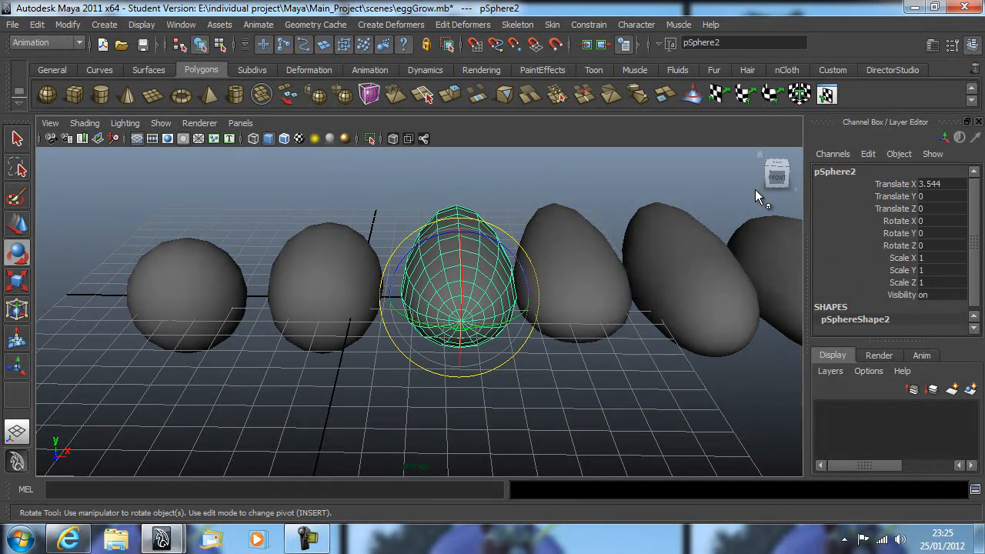
{"action": "double_click", "coordinate": [841, 172]}
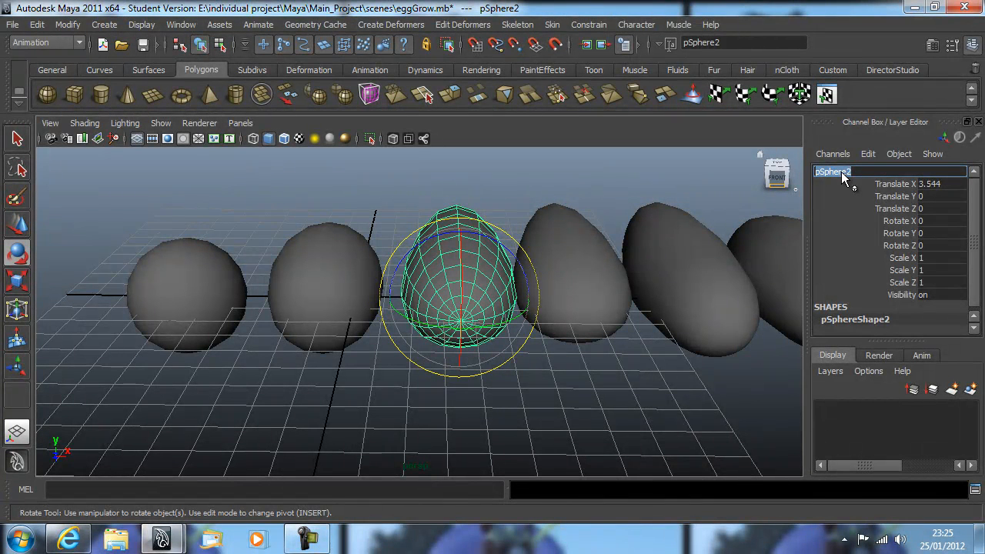
{"action": "type", "text": "egg02"}
{"action": "key", "text": "Return"}
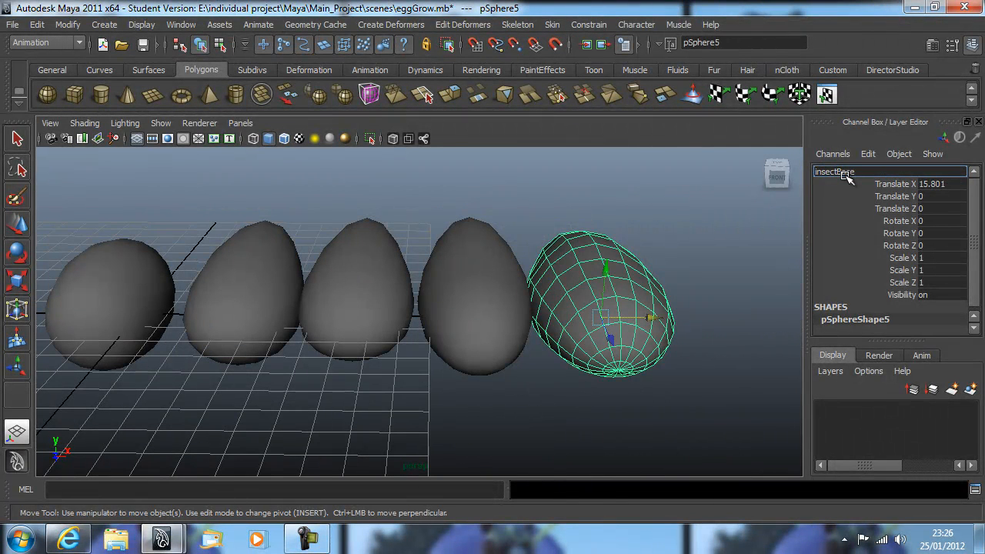
Rename pSphere5 as insectBase, and check the names of the last two eggs in the row
{"action": "key", "text": "Return"}
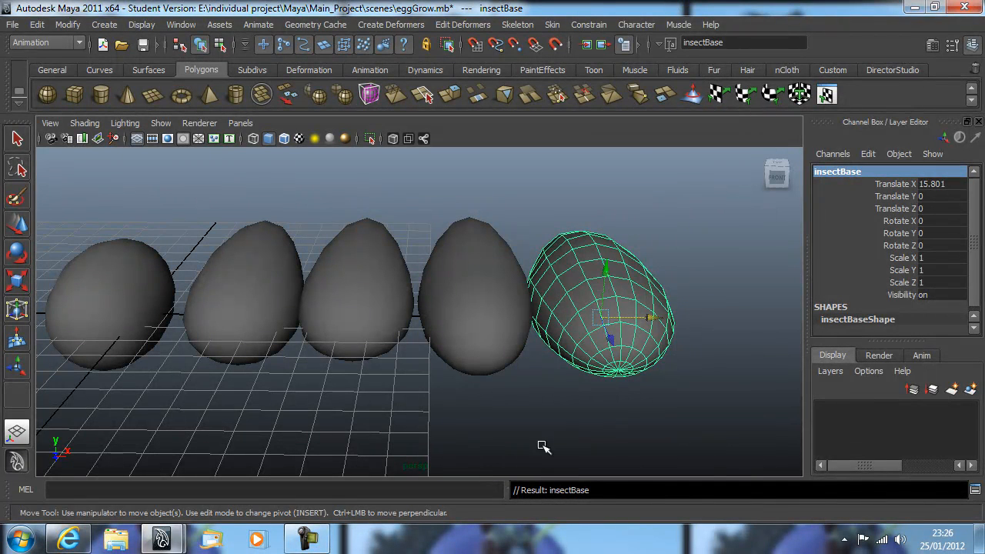
{"action": "left_click", "coordinate": [490, 302]}
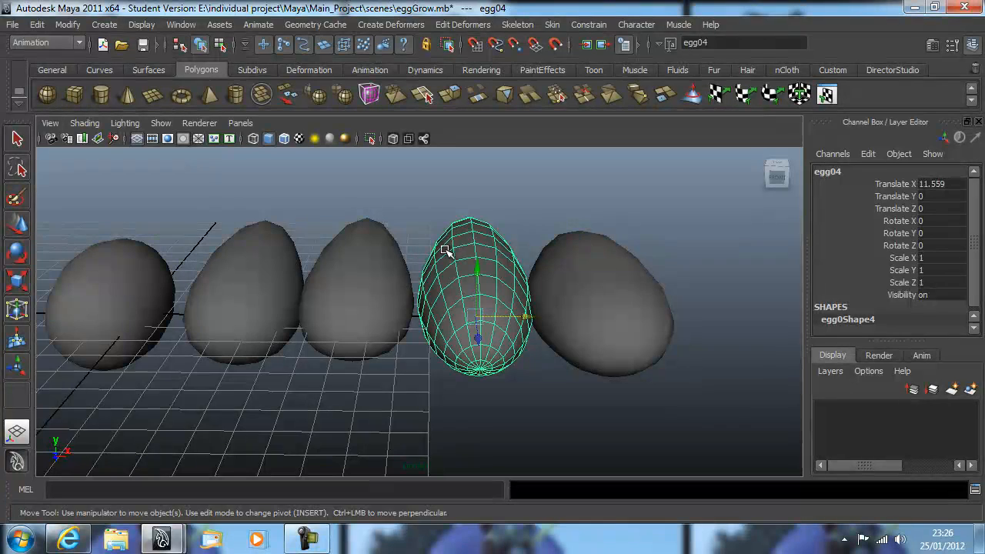
{"action": "left_click", "coordinate": [592, 264]}
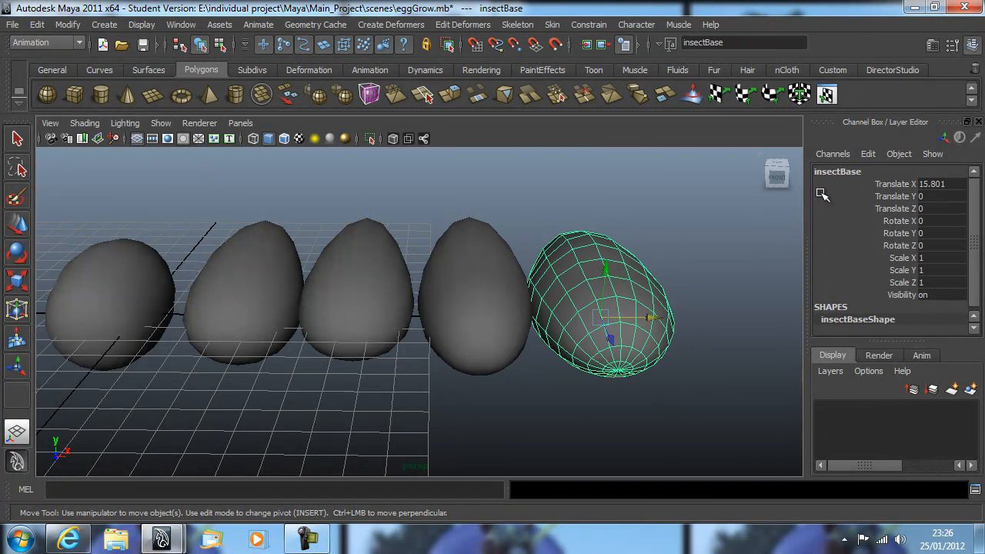
Shift egg02 slightly along X toward egg01, and move insectBase along X to about 16.32
{"action": "left_click", "coordinate": [293, 291]}
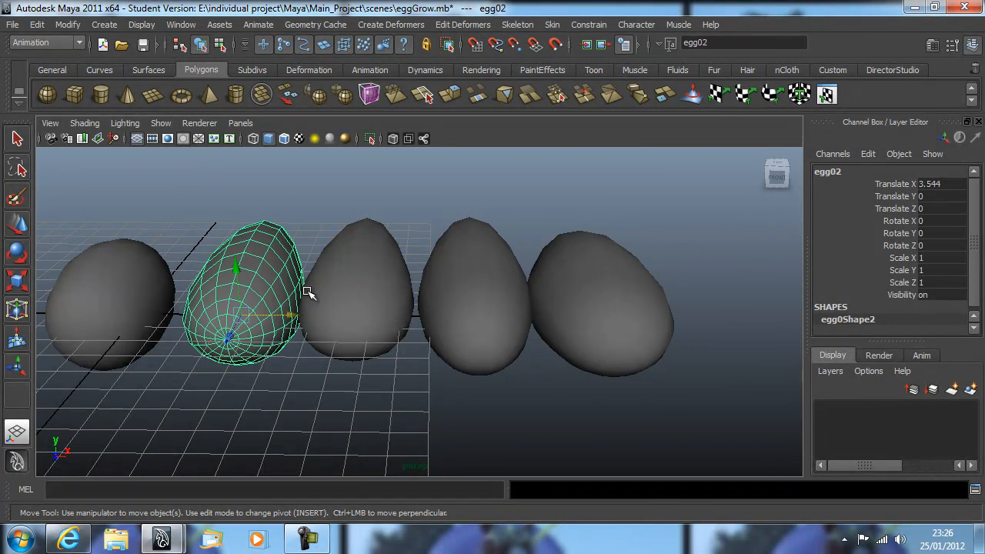
{"action": "left_click", "coordinate": [283, 377]}
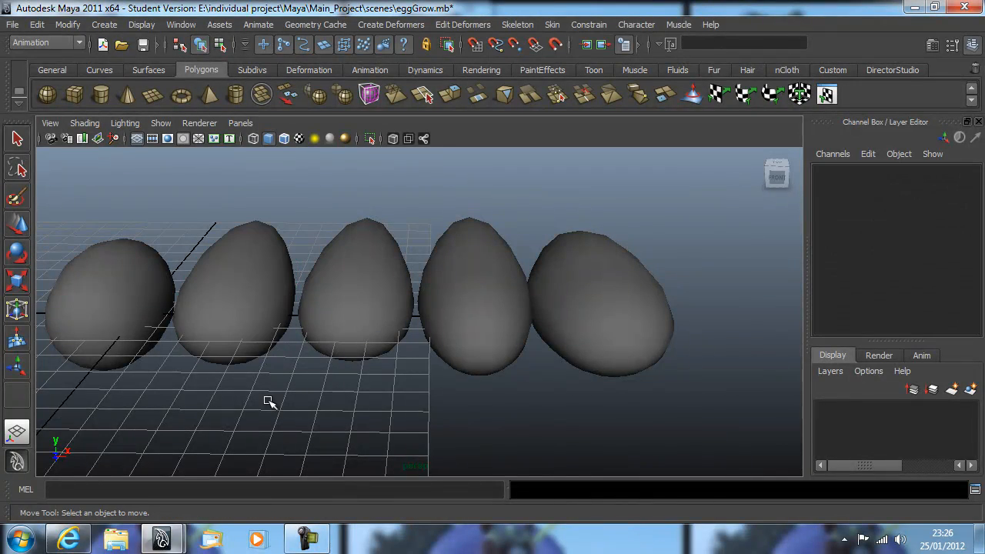
{"action": "left_click_drag", "start_coordinate": [244, 336], "coordinate": [534, 321], "text": "alt"}
{"action": "left_click", "coordinate": [659, 262]}
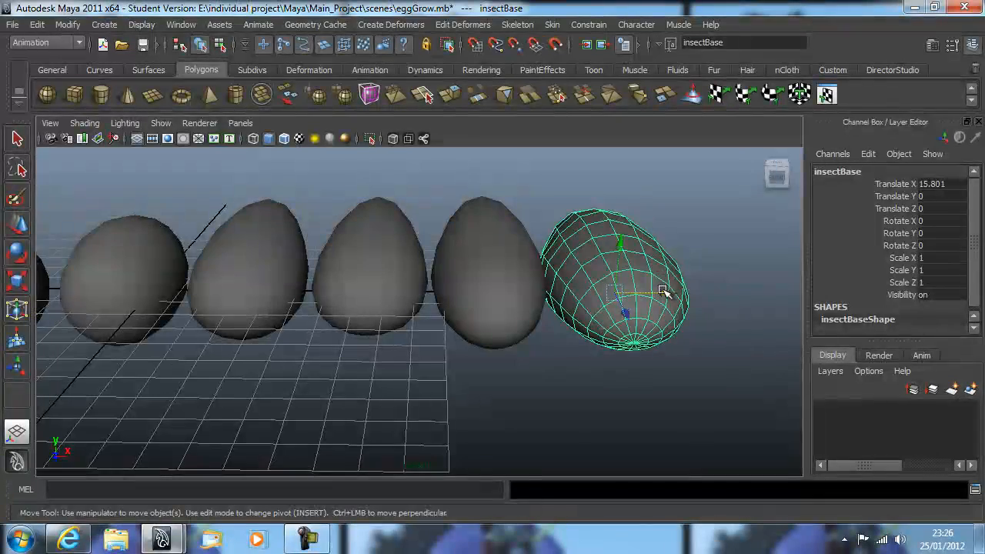
{"action": "left_click_drag", "start_coordinate": [663, 291], "coordinate": [688, 290]}
{"action": "left_click", "coordinate": [583, 369]}
Select all six egg shapes, delete their construction history and clear the selection
{"action": "middle_click_drag", "start_coordinate": [583, 369], "coordinate": [469, 334], "text": "alt"}
{"action": "left_click_drag", "start_coordinate": [543, 323], "coordinate": [406, 306], "text": "alt"}
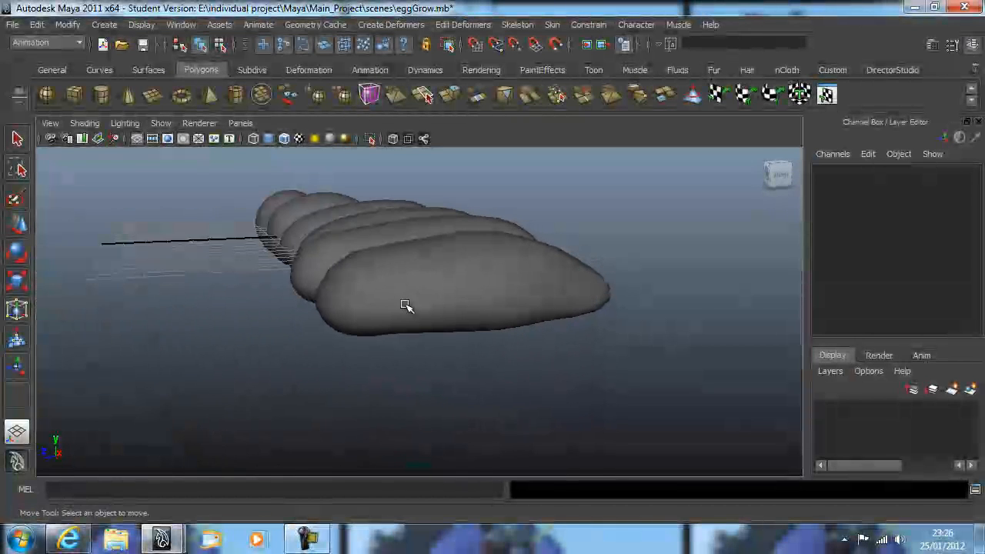
{"action": "left_click_drag", "start_coordinate": [250, 217], "coordinate": [150, 231], "text": "alt"}
{"action": "left_click_drag", "start_coordinate": [173, 297], "coordinate": [739, 456]}
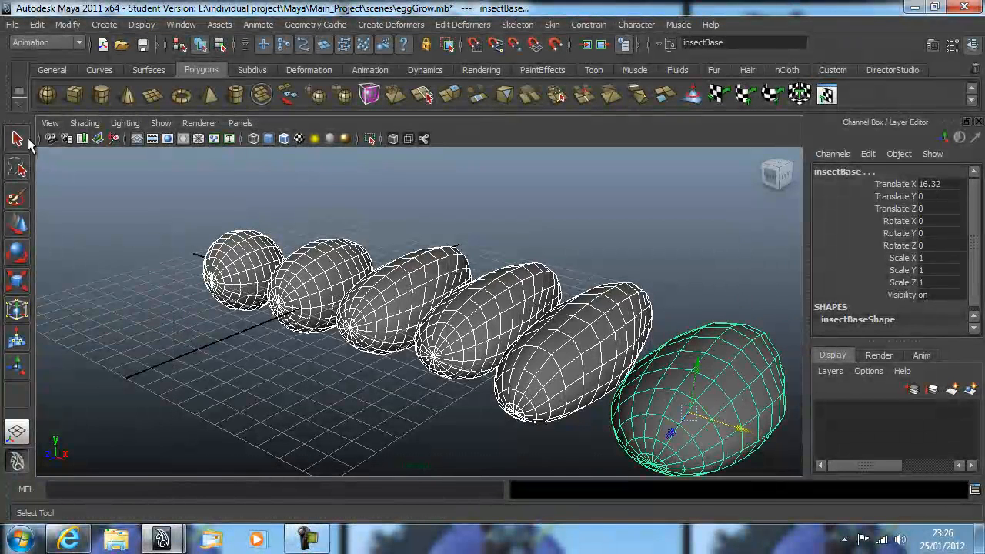
{"action": "left_click", "coordinate": [37, 23]}
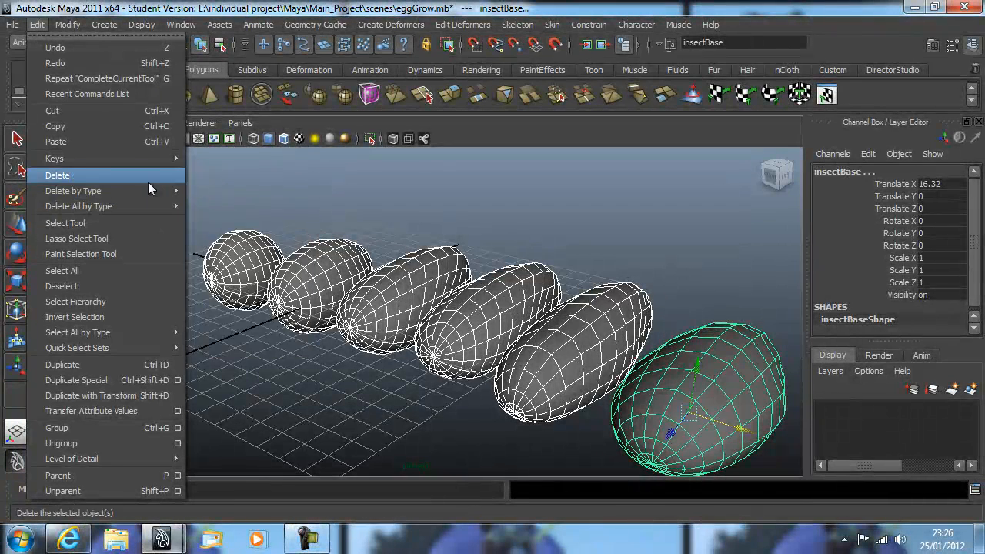
{"action": "mouse_move", "coordinate": [154, 187]}
{"action": "left_click", "coordinate": [204, 193]}
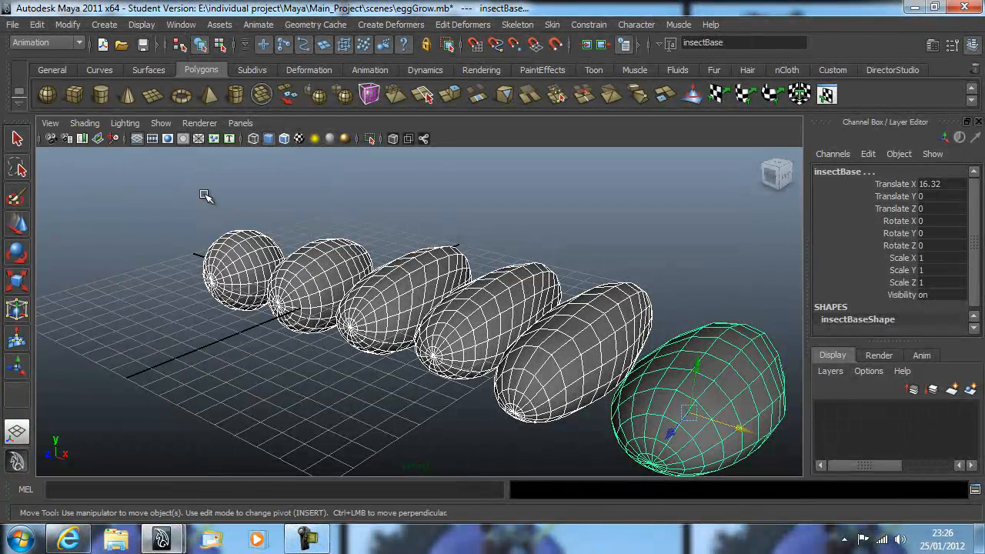
{"action": "left_click", "coordinate": [154, 359]}
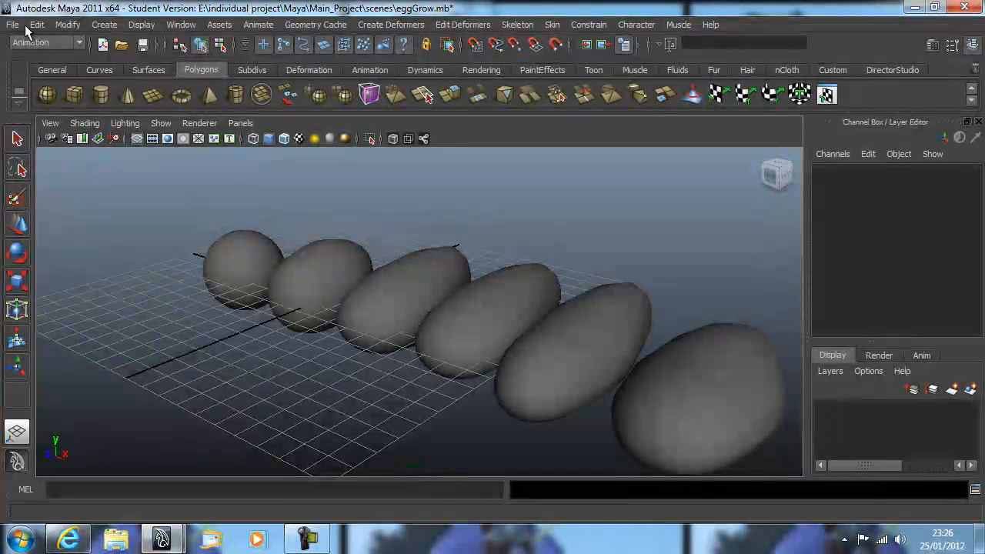
Undo the deselection and the history deletion on the six egg shapes, and save the eggGrow scene
{"action": "key", "text": "ctrl+z"}
{"action": "key", "text": "ctrl+z"}
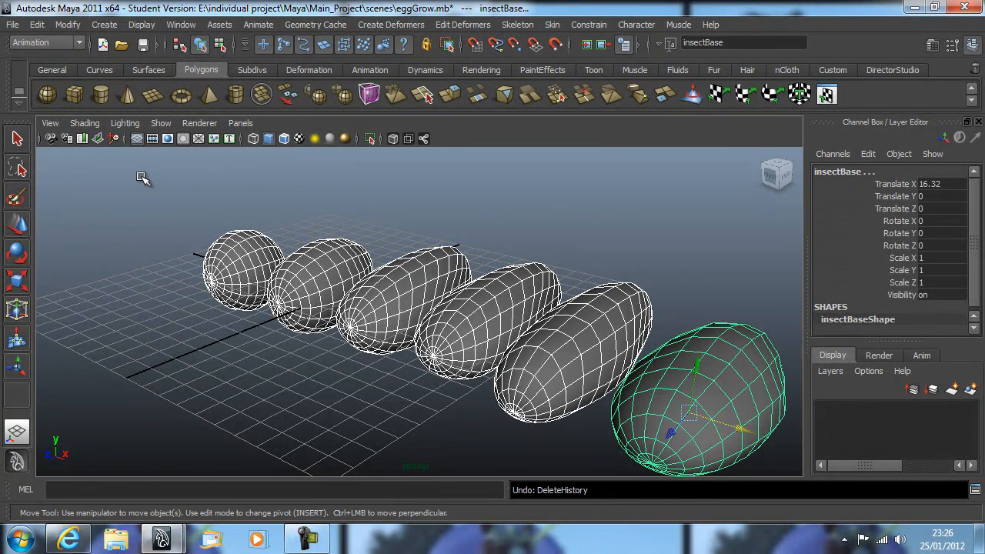
{"action": "key", "text": "ctrl+s"}
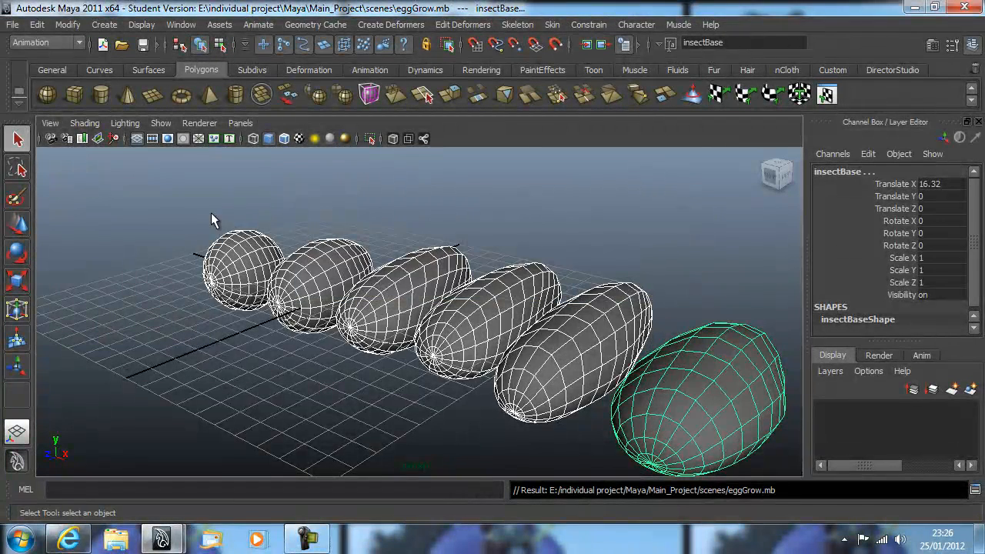
Delete the construction history of the six selected egg shapes
{"action": "left_click", "coordinate": [36, 25]}
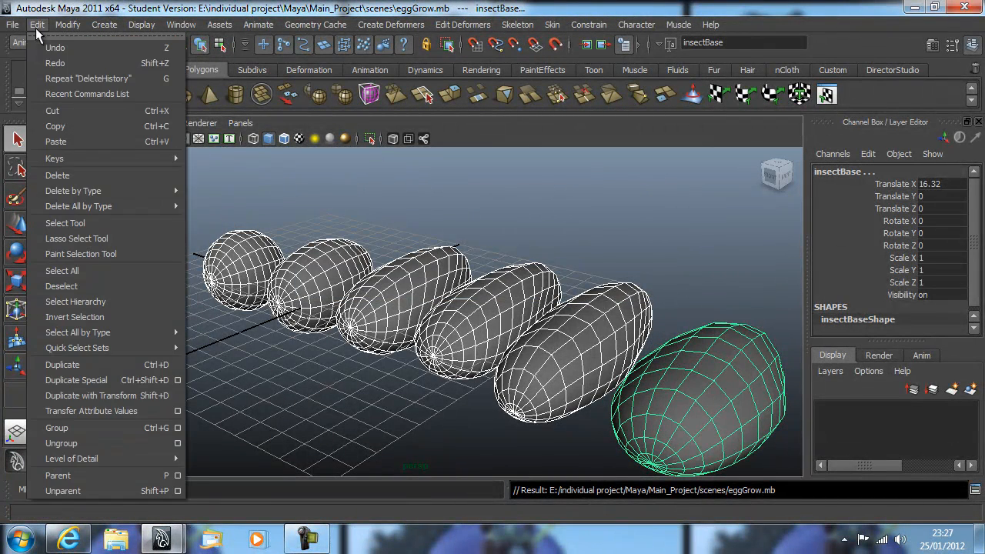
{"action": "mouse_move", "coordinate": [144, 196]}
{"action": "left_click", "coordinate": [211, 198]}
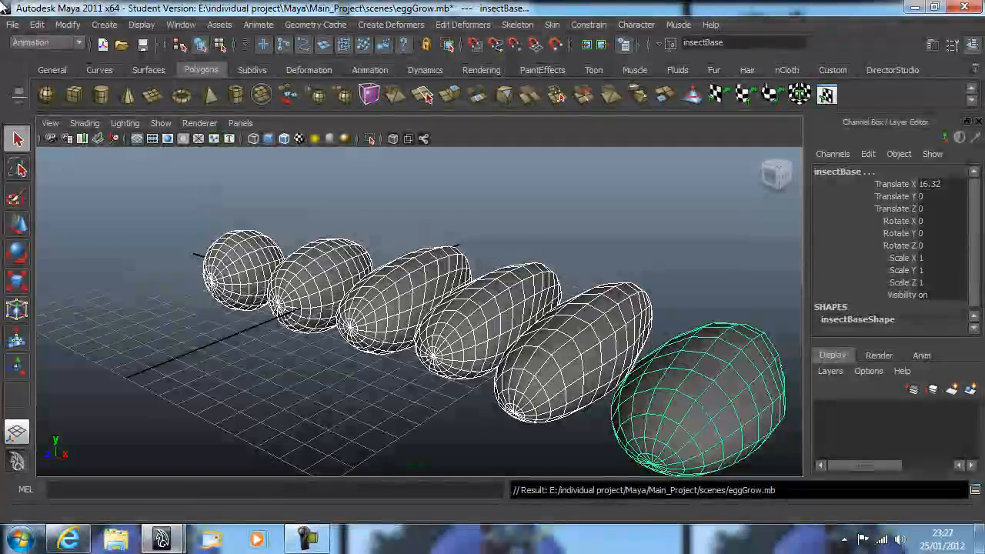
Save the scene as a new Maya Binary file named eggGrowReadyToBlend, accepting the student version notice, and clear the selection
{"action": "left_click", "coordinate": [23, 28]}
{"action": "left_click", "coordinate": [13, 25]}
{"action": "left_click", "coordinate": [13, 24]}
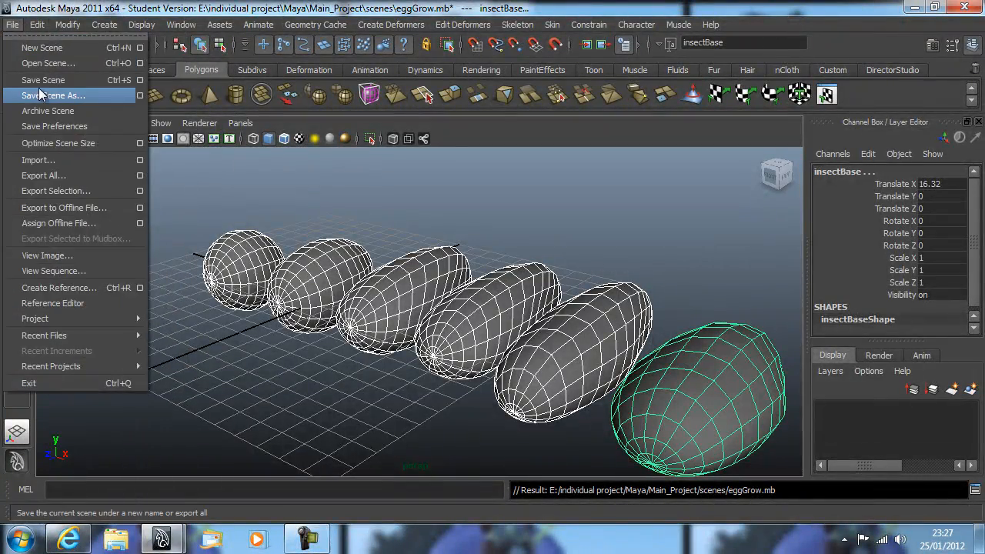
{"action": "left_click", "coordinate": [52, 96]}
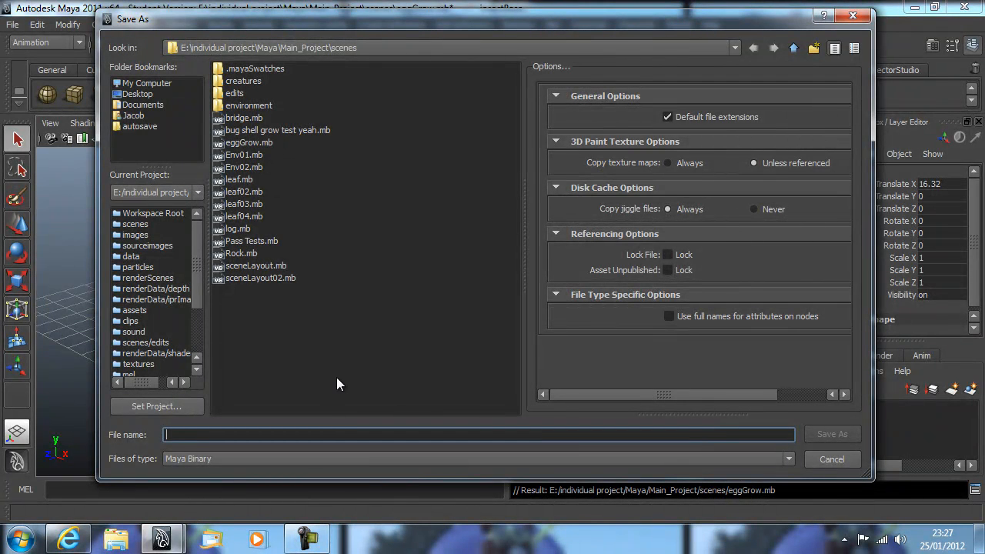
{"action": "type", "text": "re"}
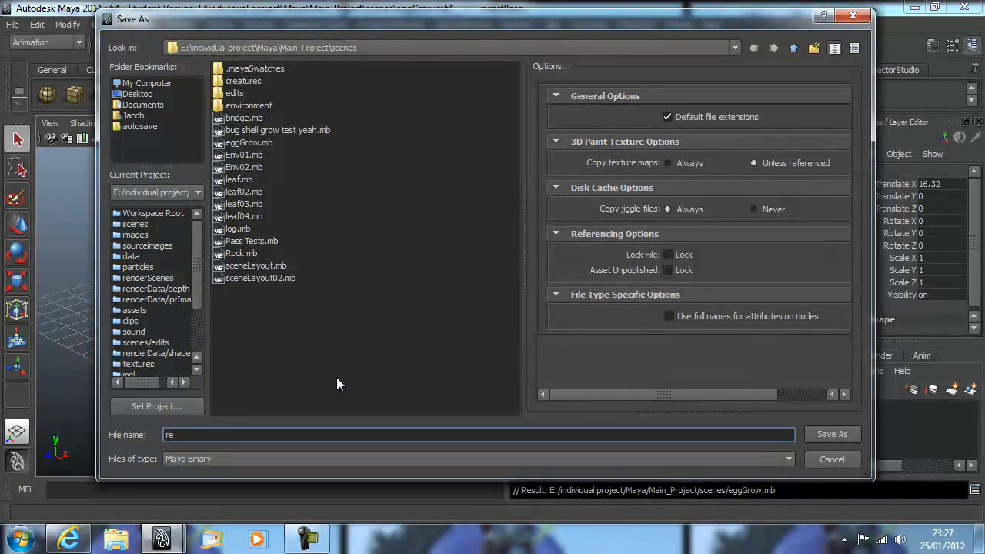
{"action": "key", "text": "BackSpace"}
{"action": "key", "text": "BackSpace"}
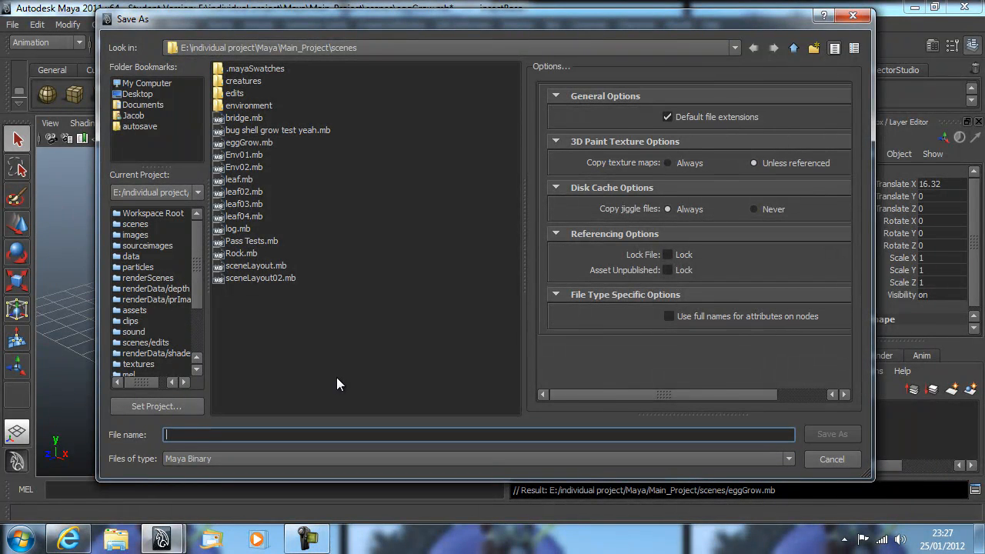
{"action": "type", "text": "egg"}
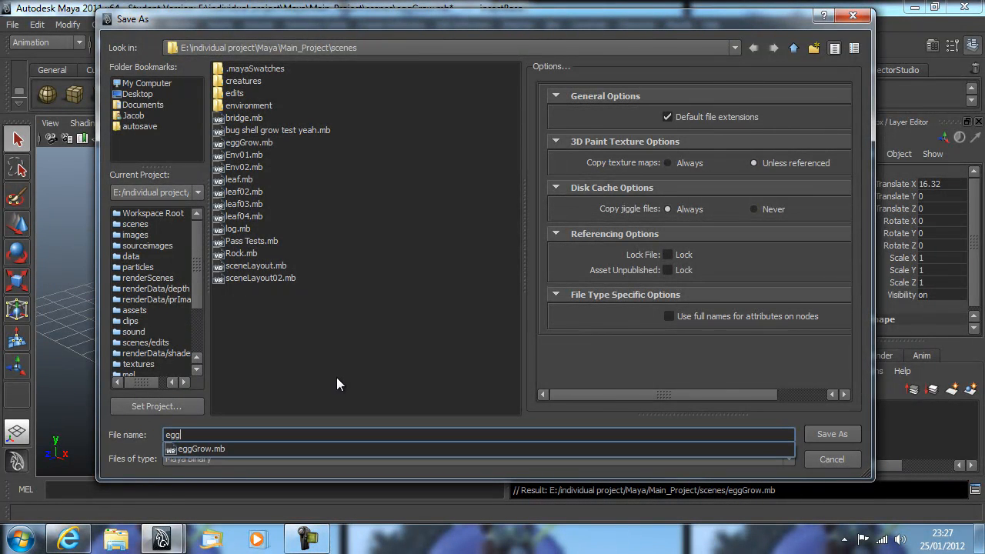
{"action": "type", "text": "GrowReady"}
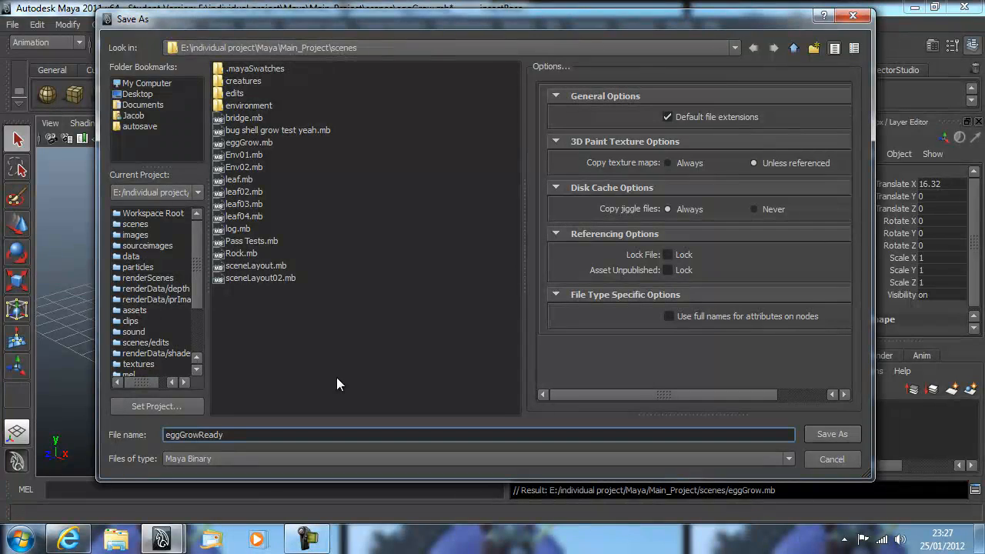
{"action": "type", "text": "ToBlebn"}
{"action": "key", "text": "BackSpace"}
{"action": "key", "text": "BackSpace"}
{"action": "type", "text": "mn"}
{"action": "key", "text": "BackSpace"}
{"action": "key", "text": "BackSpace"}
{"action": "type", "text": "nd"}
{"action": "key", "text": "Return"}
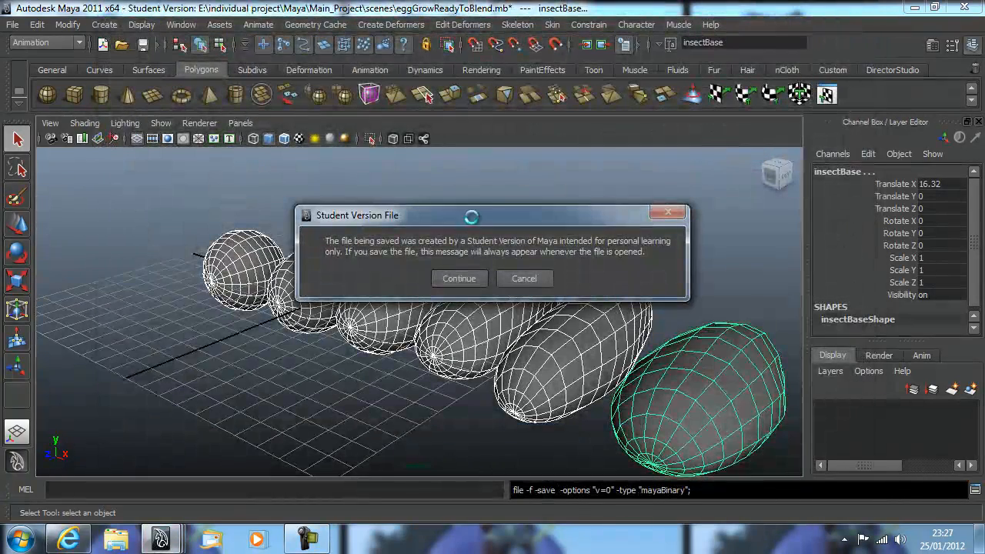
{"action": "left_click", "coordinate": [465, 279]}
{"action": "left_click", "coordinate": [584, 245]}
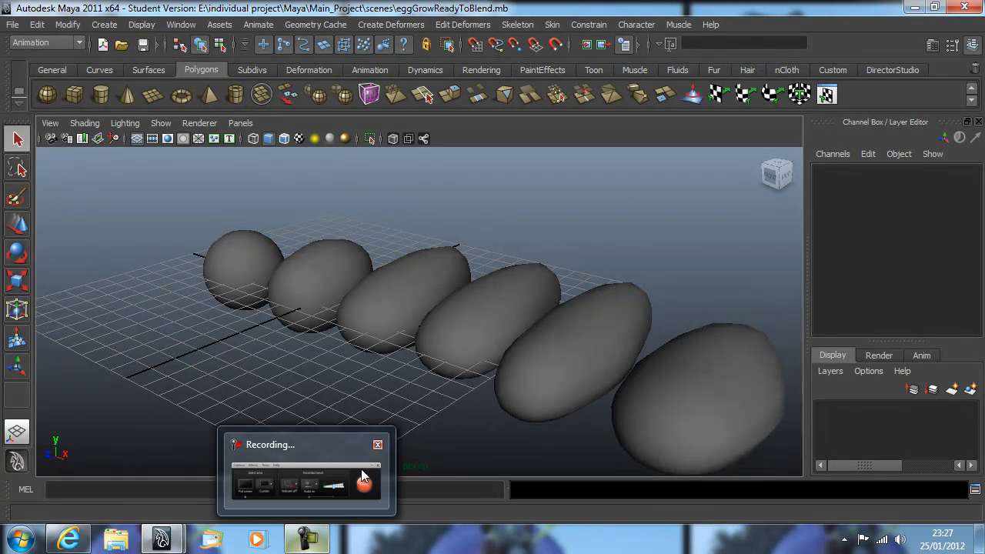
Open the creation options for a Blend Shape deformer with no egg left selected
{"action": "left_click_drag", "start_coordinate": [265, 354], "coordinate": [314, 374], "text": "alt"}
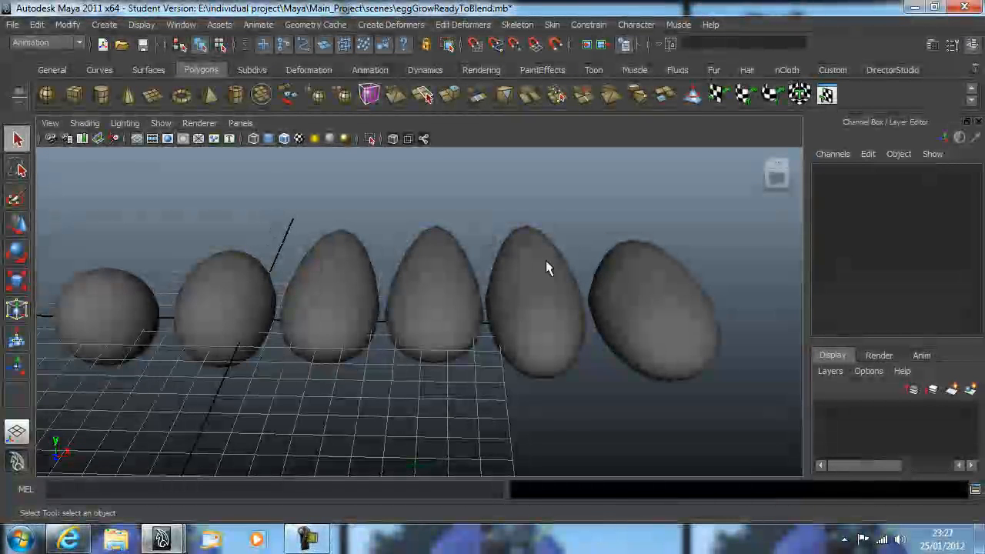
{"action": "left_click", "coordinate": [128, 317]}
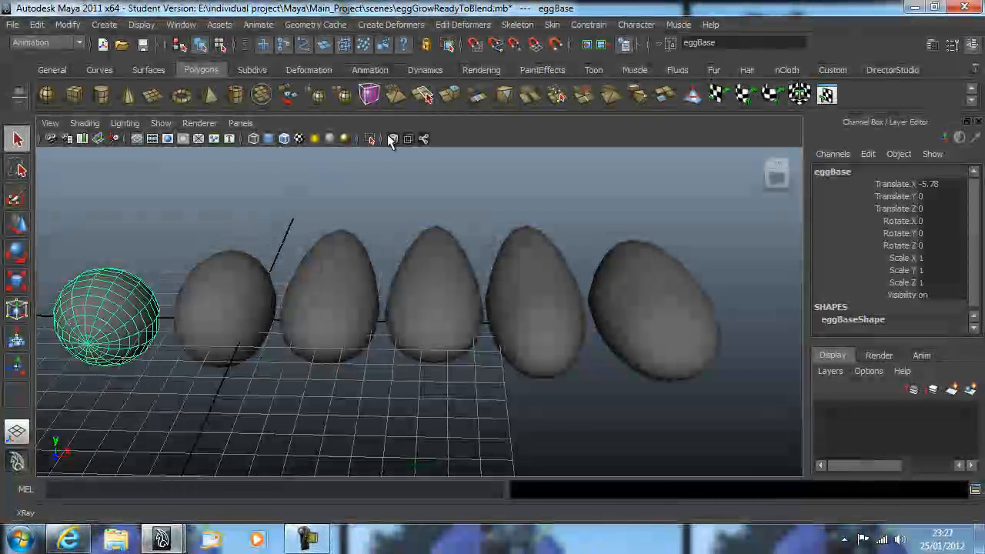
{"action": "left_click", "coordinate": [391, 24]}
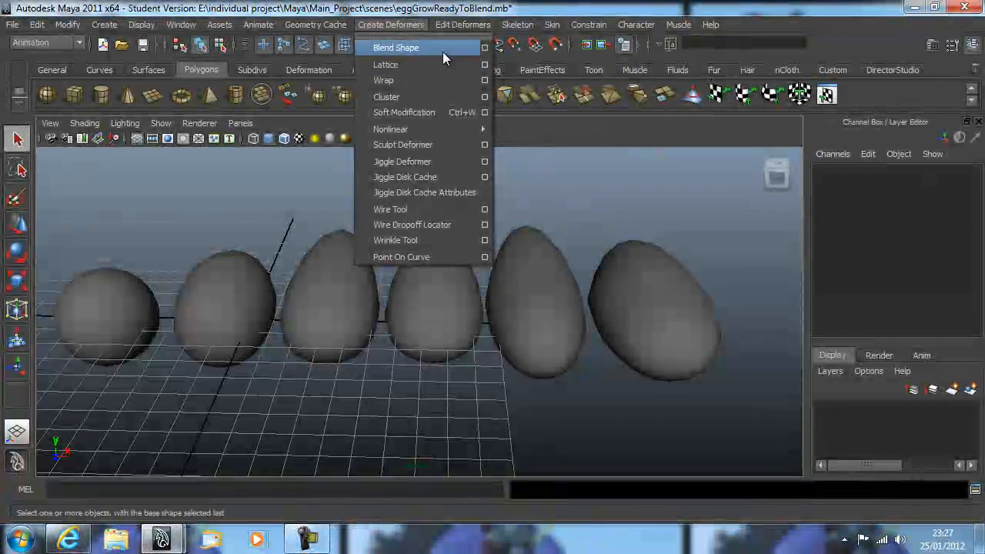
{"action": "left_click", "coordinate": [485, 46]}
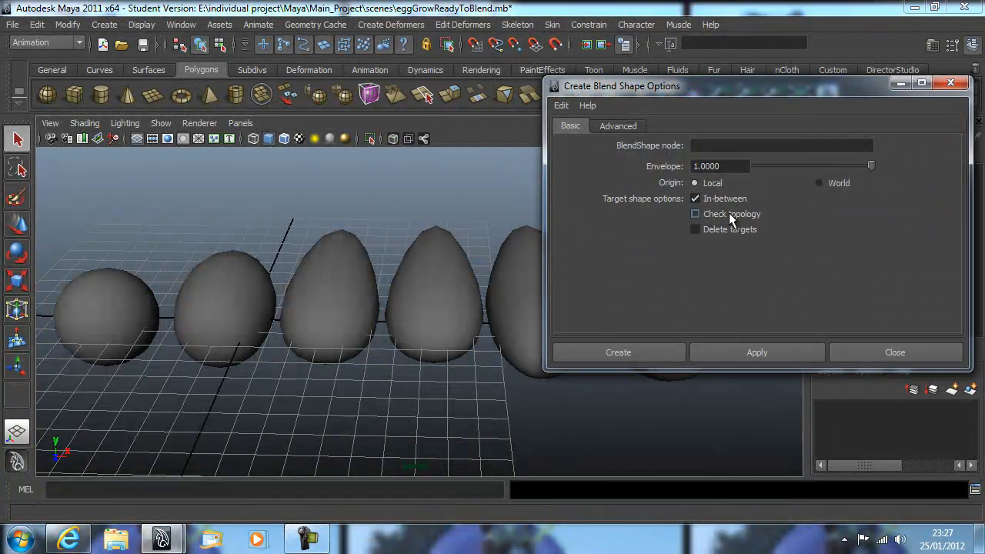
Choose Parallel as the blend shape's deformation order, return to the basic options and move the dialog clear of the eggs
{"action": "left_click", "coordinate": [604, 123]}
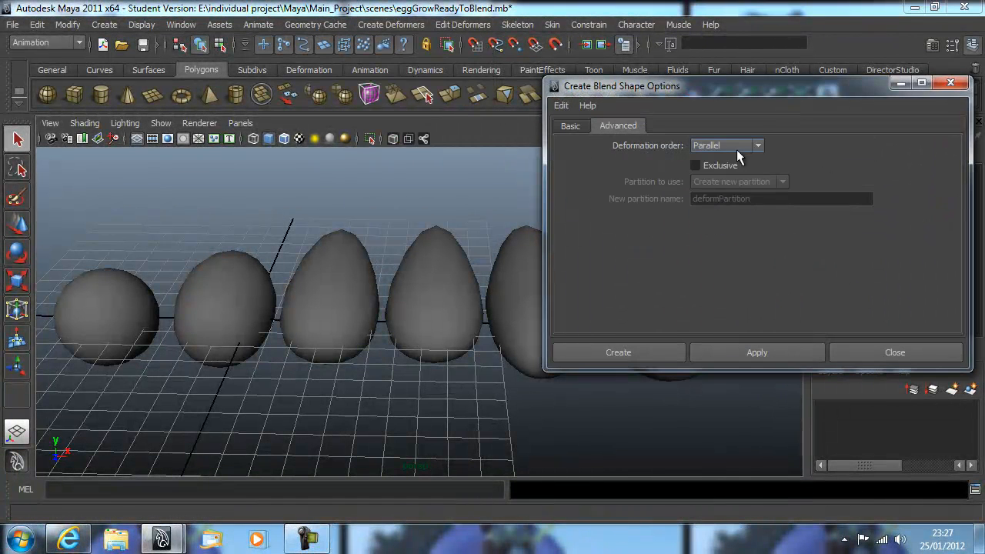
{"action": "left_click", "coordinate": [738, 147]}
{"action": "left_click", "coordinate": [740, 146]}
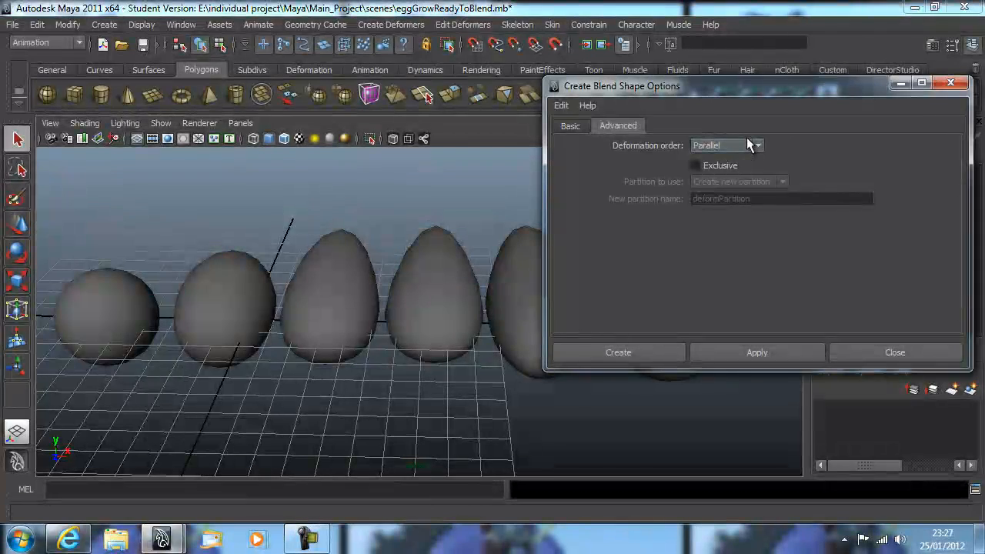
{"action": "left_click", "coordinate": [758, 144]}
{"action": "left_click", "coordinate": [682, 139]}
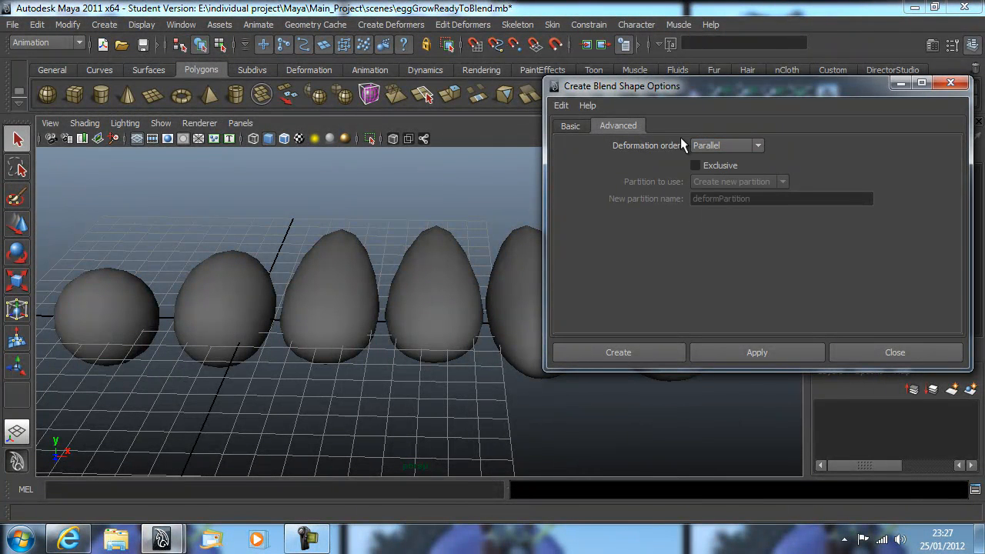
{"action": "left_click", "coordinate": [737, 146]}
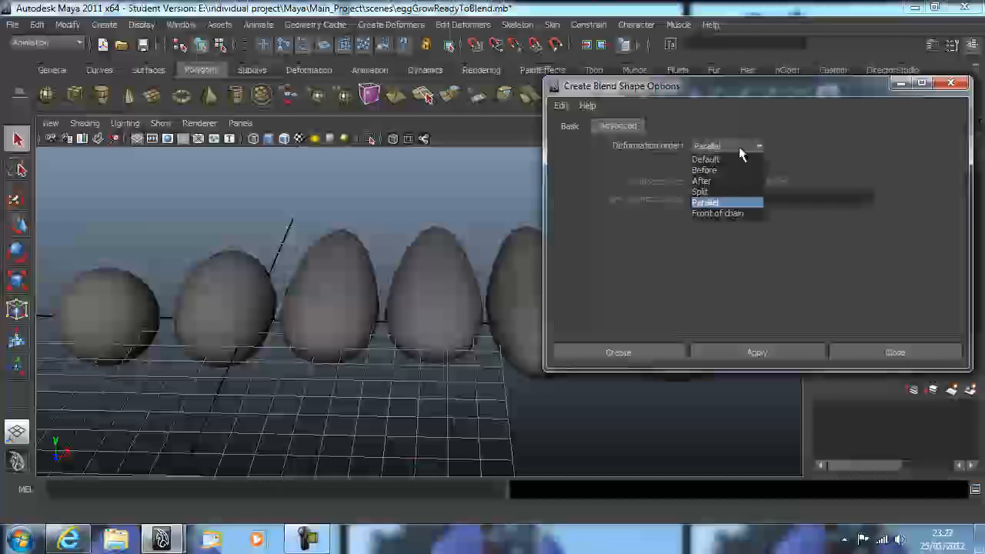
{"action": "left_click", "coordinate": [744, 202]}
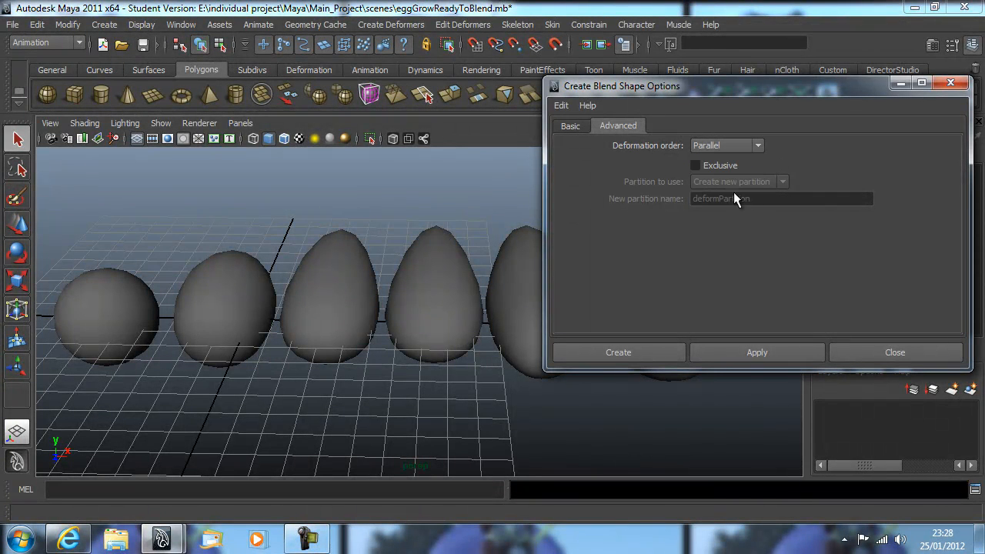
{"action": "left_click", "coordinate": [570, 125]}
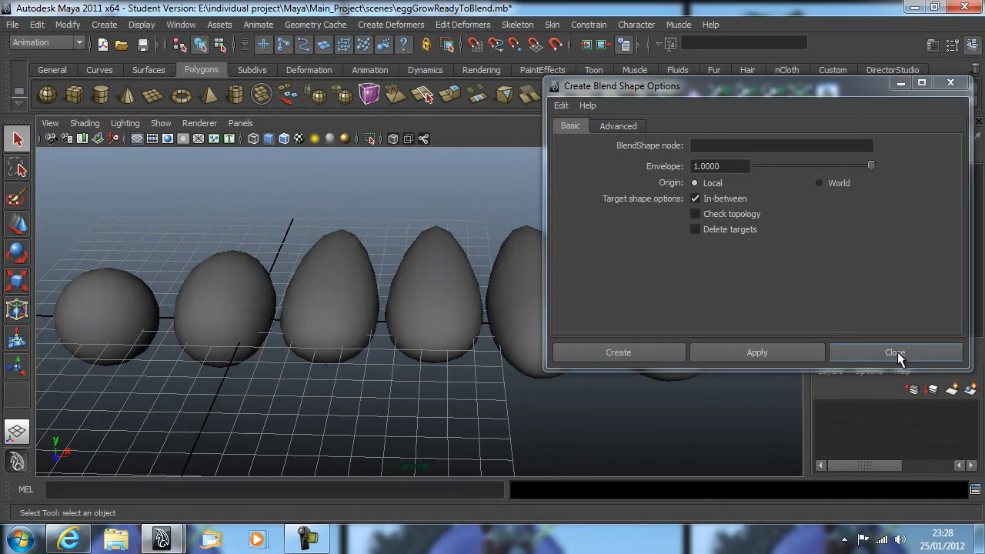
{"action": "left_click_drag", "start_coordinate": [749, 85], "coordinate": [943, 96]}
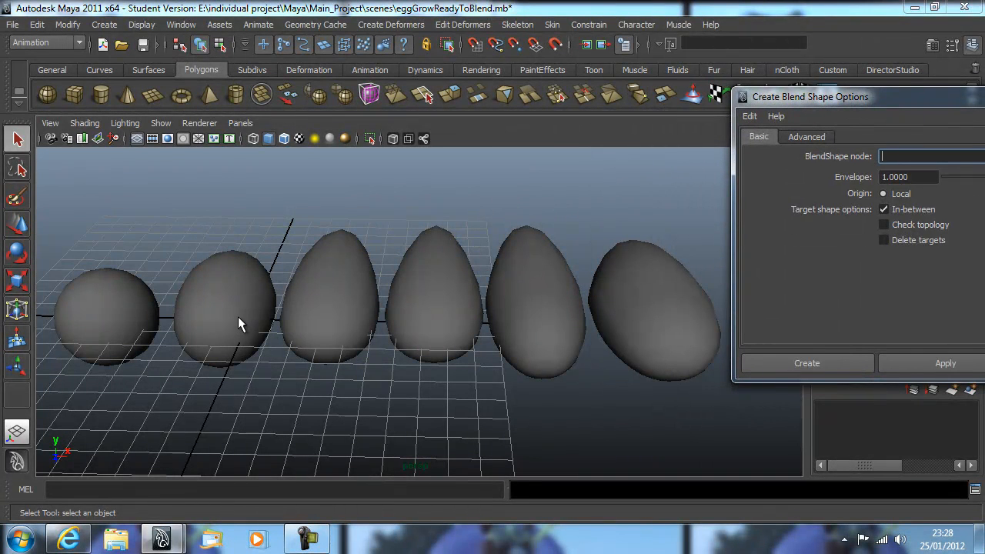
{"action": "left_click", "coordinate": [200, 289]}
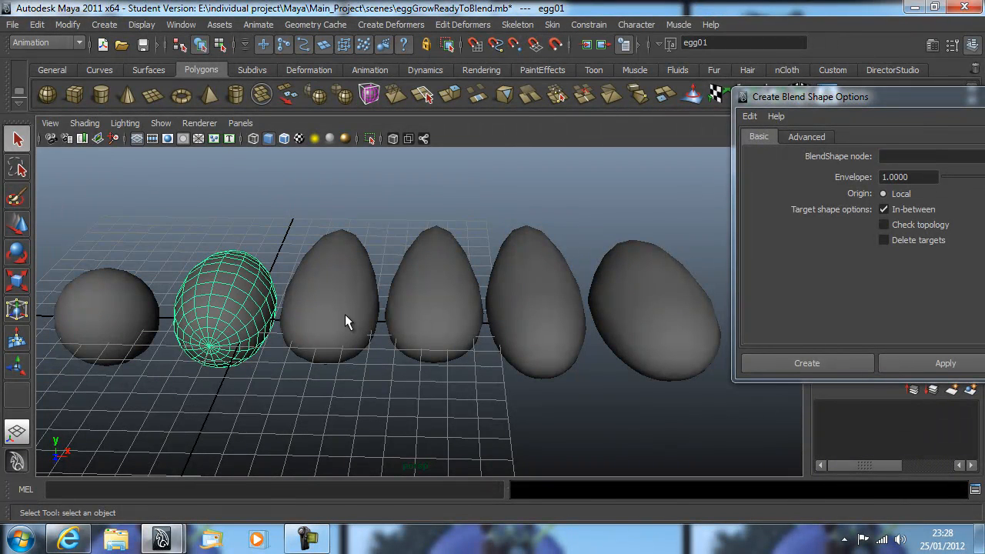
{"action": "left_click", "coordinate": [345, 314], "text": "shift"}
{"action": "left_click", "coordinate": [407, 296], "text": "shift"}
{"action": "left_click", "coordinate": [594, 297], "text": "shift"}
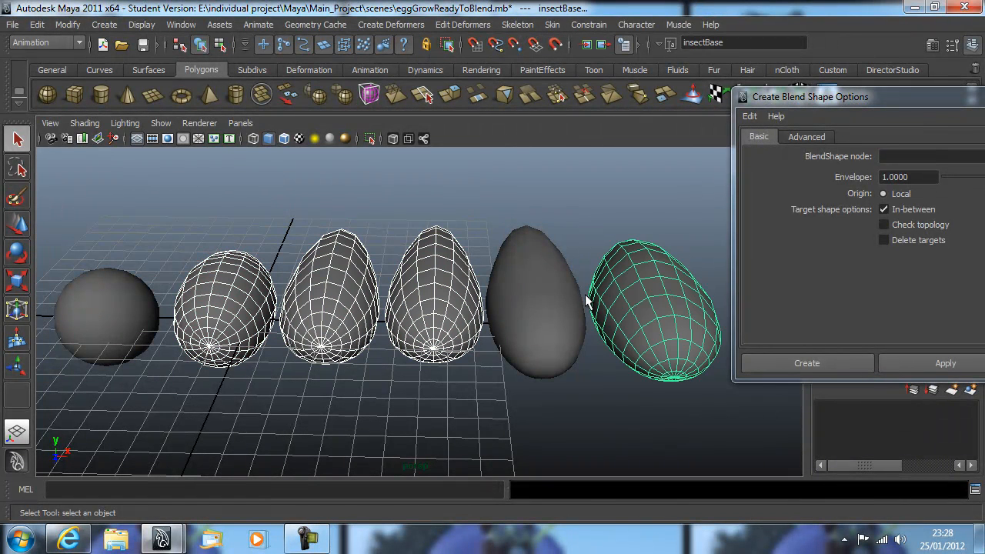
{"action": "left_click", "coordinate": [383, 231]}
Select the five target eggs in growth order from egg01 to insectBase, adding the base sphere eggBase last
{"action": "left_click", "coordinate": [201, 276]}
{"action": "left_click", "coordinate": [354, 271], "text": "shift"}
{"action": "left_click", "coordinate": [446, 267], "text": "shift"}
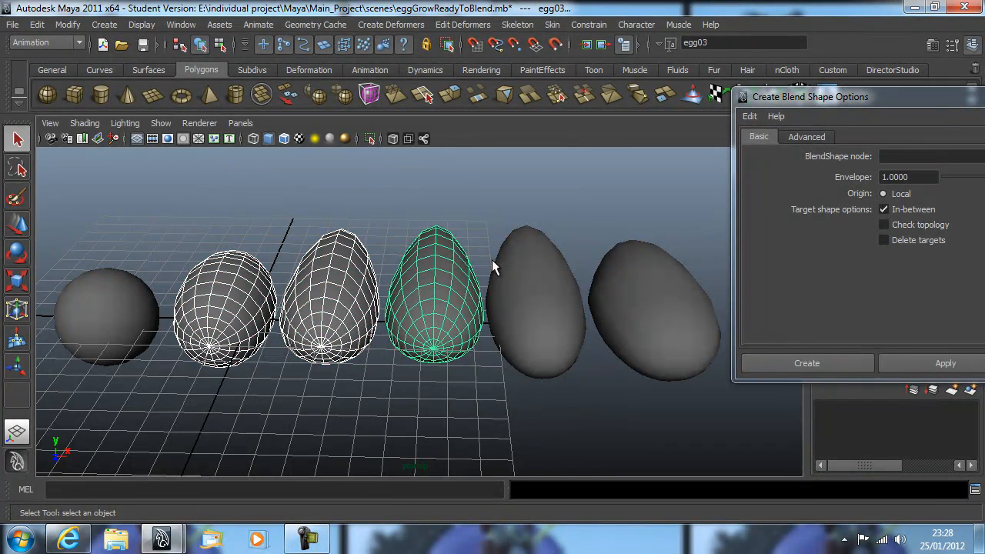
{"action": "left_click", "coordinate": [524, 274], "text": "shift"}
{"action": "left_click", "coordinate": [659, 279], "text": "shift"}
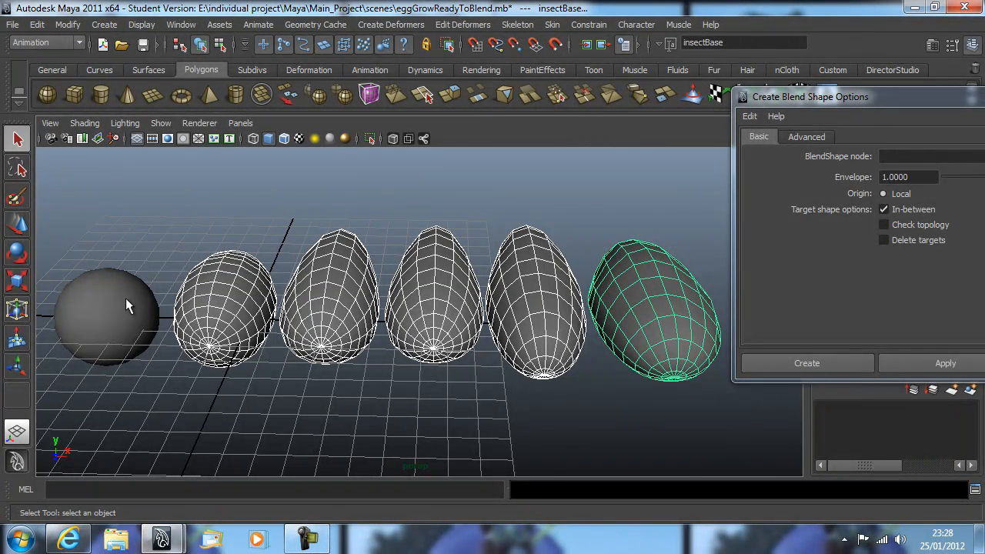
{"action": "left_click", "coordinate": [126, 298], "text": "shift"}
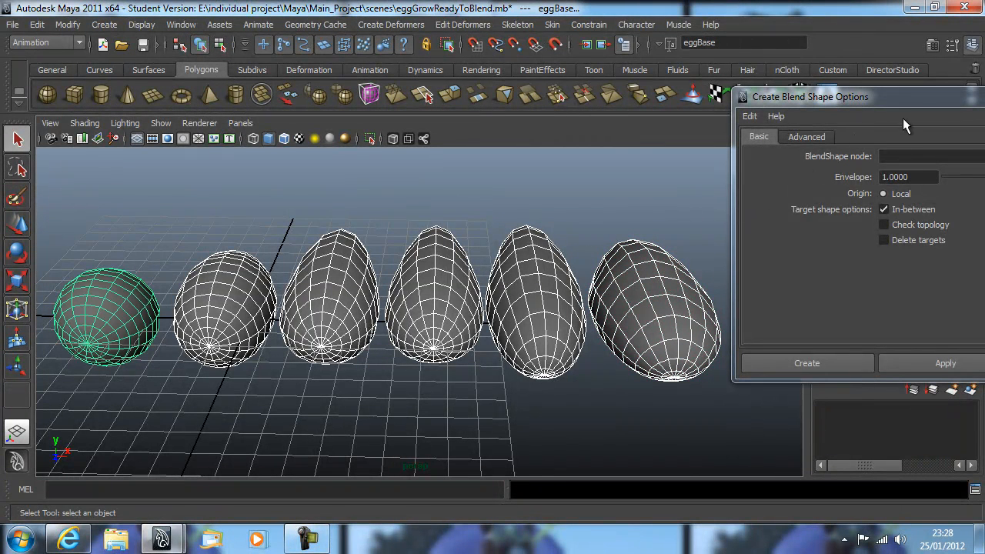
Name the blend shape node eggBaseBlend and create the in-between blend shape with Parallel deformation order
{"action": "left_click_drag", "start_coordinate": [880, 97], "coordinate": [421, 29]}
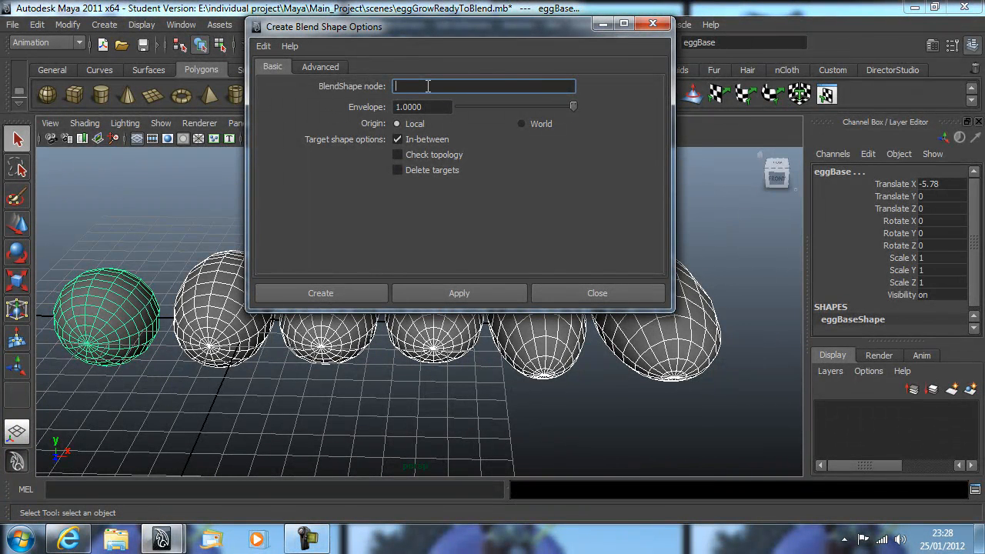
{"action": "type", "text": "egg"}
{"action": "type", "text": "To"}
{"action": "type", "text": "Insect"}
{"action": "key", "text": "BackSpace"}
{"action": "key", "text": "BackSpace"}
{"action": "key", "text": "BackSpace"}
{"action": "key", "text": "BackSpace"}
{"action": "key", "text": "BackSpace"}
{"action": "key", "text": "BackSpace"}
{"action": "key", "text": "BackSpace"}
{"action": "type", "text": "Base"}
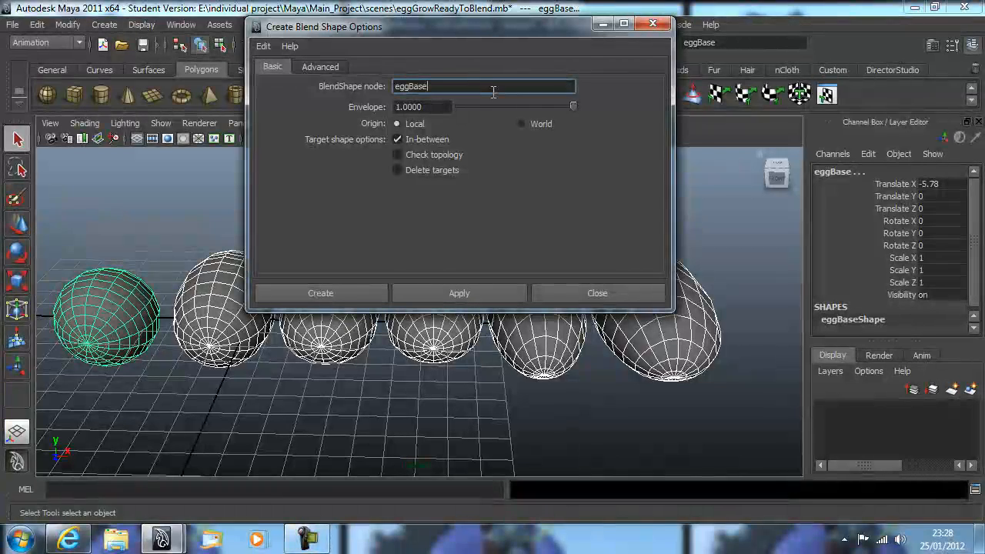
{"action": "type", "text": "Blend"}
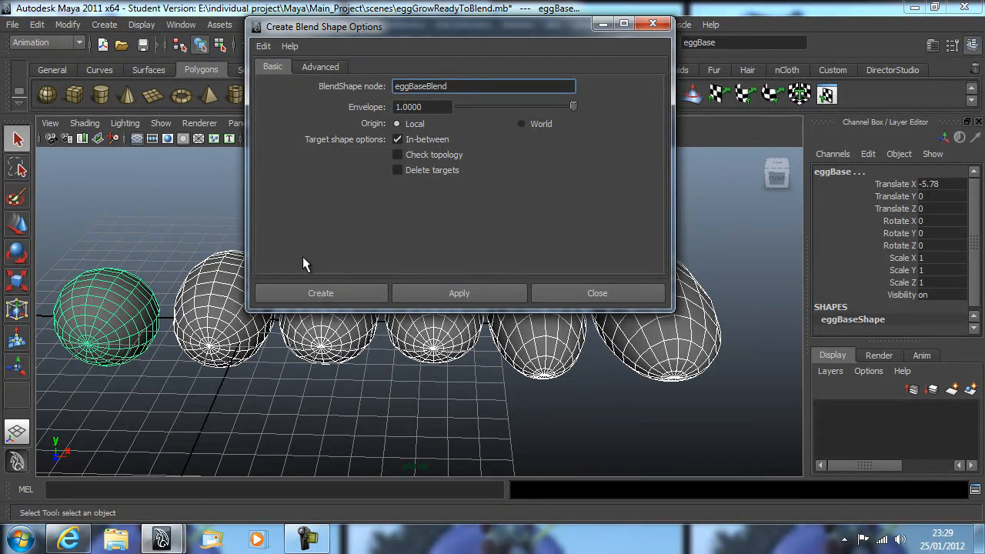
{"action": "left_click", "coordinate": [308, 65]}
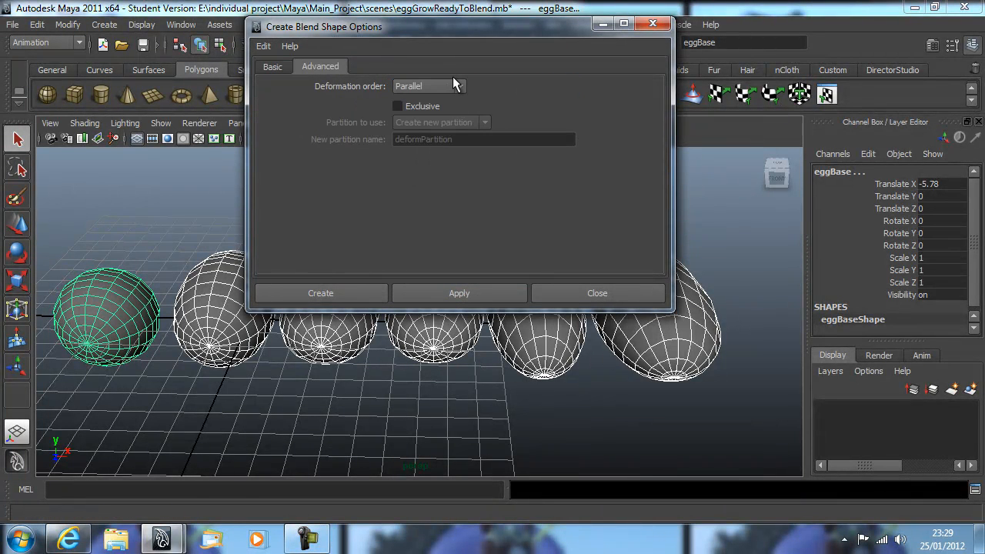
{"action": "left_click", "coordinate": [364, 294]}
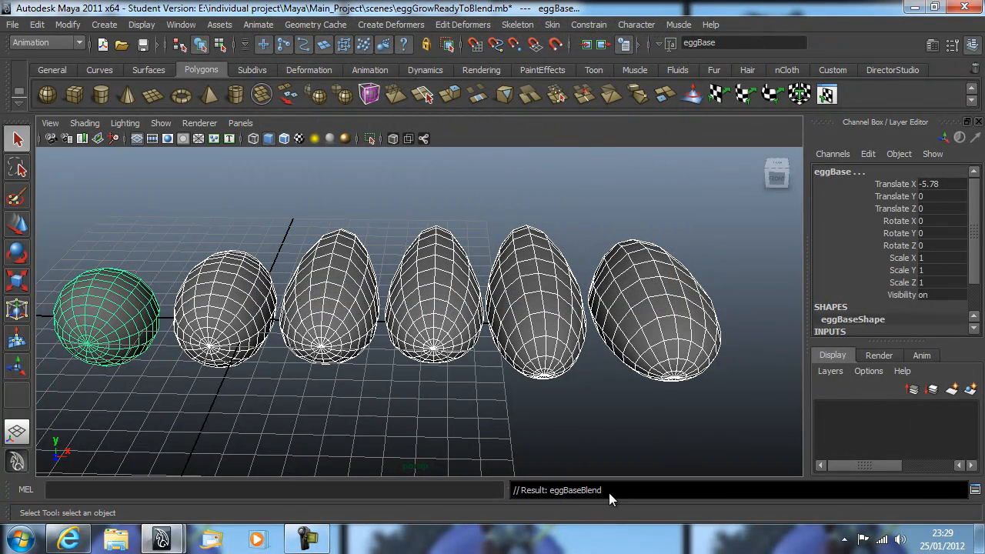
Test the morph by raising the insectBase weight of eggBase's eggBaseBlend node to 1, then clear the selection
{"action": "left_click", "coordinate": [152, 267]}
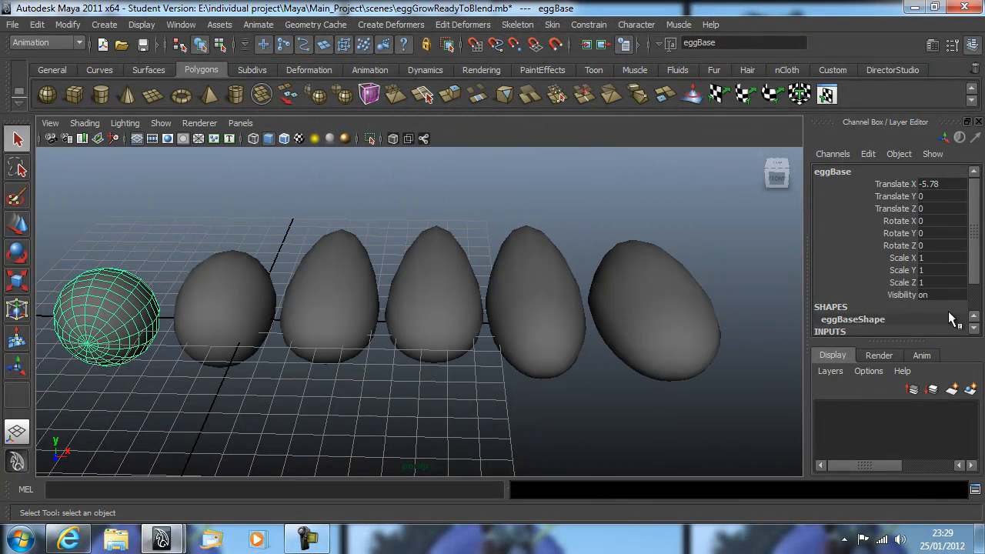
{"action": "scroll", "coordinate": [948, 311], "scroll_direction": "down", "scroll_amount": 2}
{"action": "left_click", "coordinate": [852, 303]}
{"action": "left_click", "coordinate": [885, 306]}
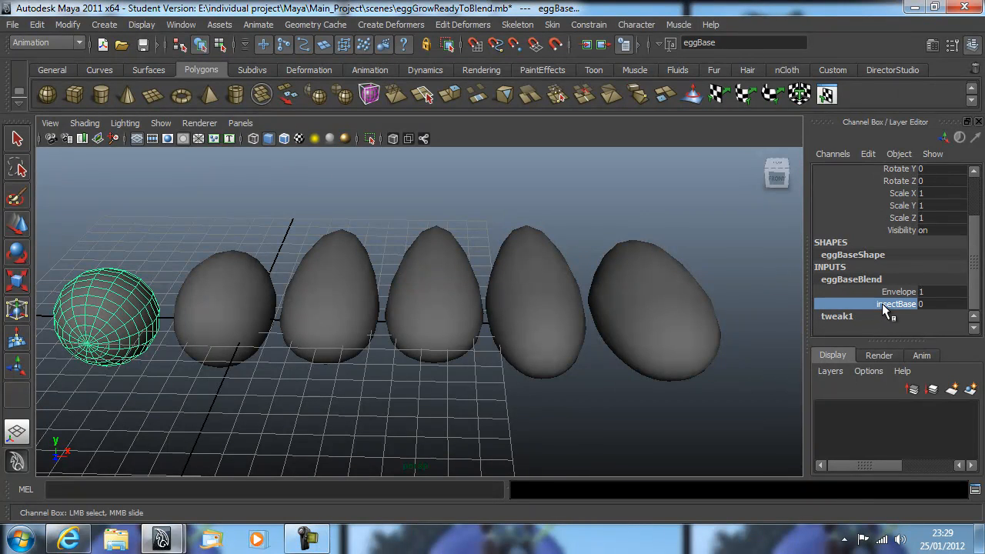
{"action": "scroll", "coordinate": [452, 214], "scroll_direction": "up", "scroll_amount": 1}
{"action": "scroll", "coordinate": [452, 200], "scroll_direction": "down", "scroll_amount": 1}
{"action": "key", "text": "f"}
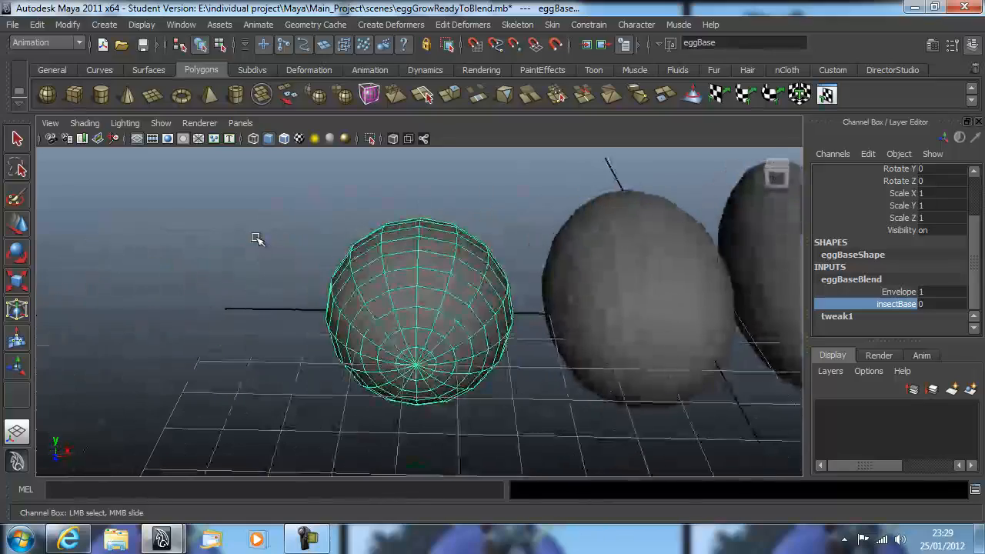
{"action": "middle_click_drag", "start_coordinate": [261, 254], "coordinate": [581, 263]}
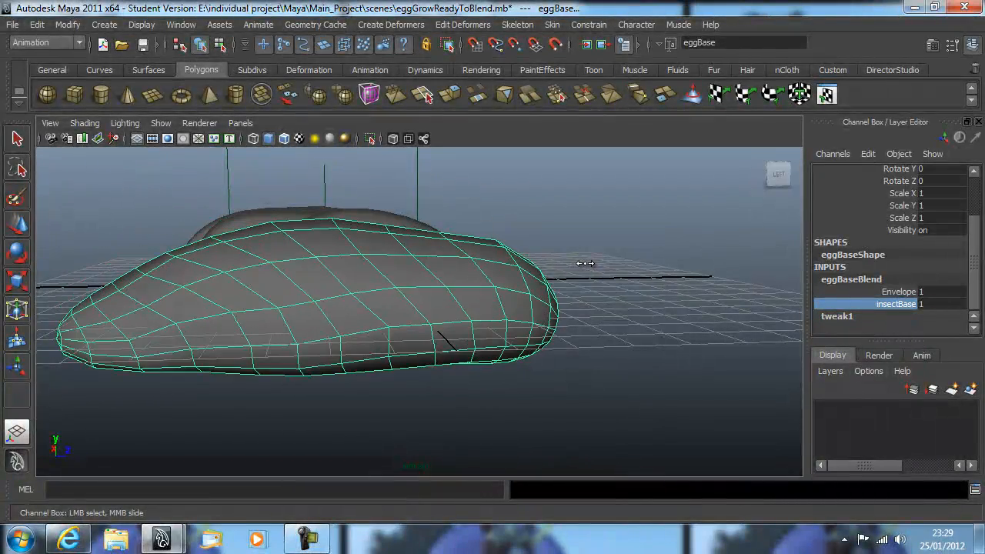
{"action": "mouse_move", "coordinate": [631, 287]}
{"action": "left_mouse_down", "text": "alt"}
{"action": "mouse_move", "coordinate": [594, 290]}
{"action": "mouse_move", "coordinate": [486, 332]}
{"action": "mouse_move", "coordinate": [378, 318]}
{"action": "mouse_move", "coordinate": [443, 277]}
{"action": "mouse_move", "coordinate": [623, 304]}
{"action": "left_mouse_up", "text": "alt"}
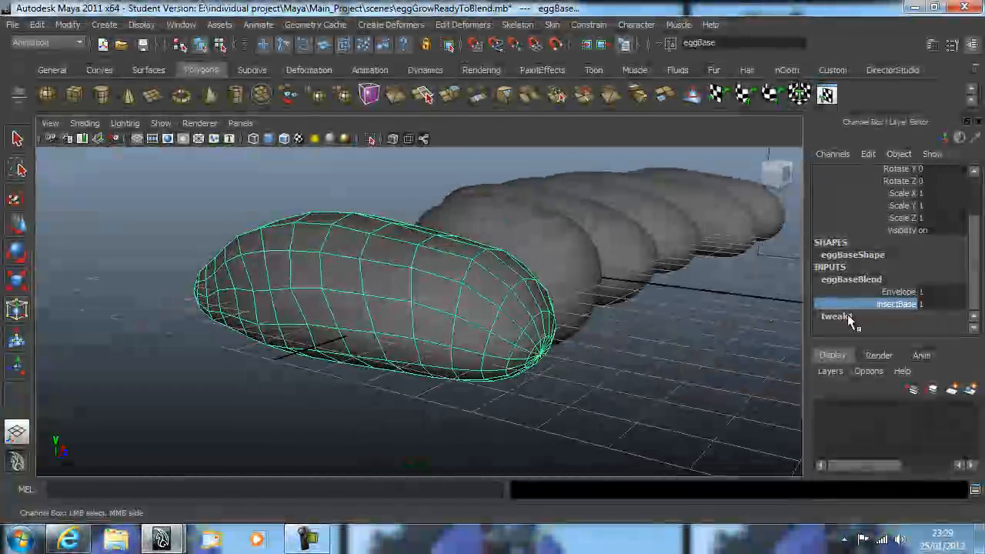
{"action": "scroll", "coordinate": [554, 322], "scroll_direction": "down", "scroll_amount": 6}
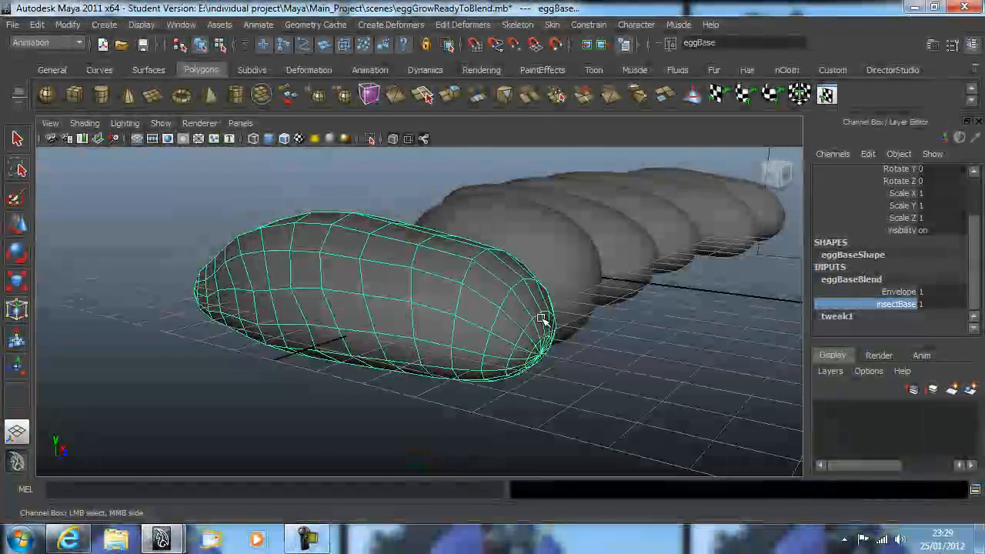
{"action": "left_click", "coordinate": [583, 379]}
Set the insectBase weight of eggBase's eggBaseBlend node back to 0 and deselect the egg
{"action": "left_click_drag", "start_coordinate": [583, 379], "coordinate": [508, 423], "text": "alt"}
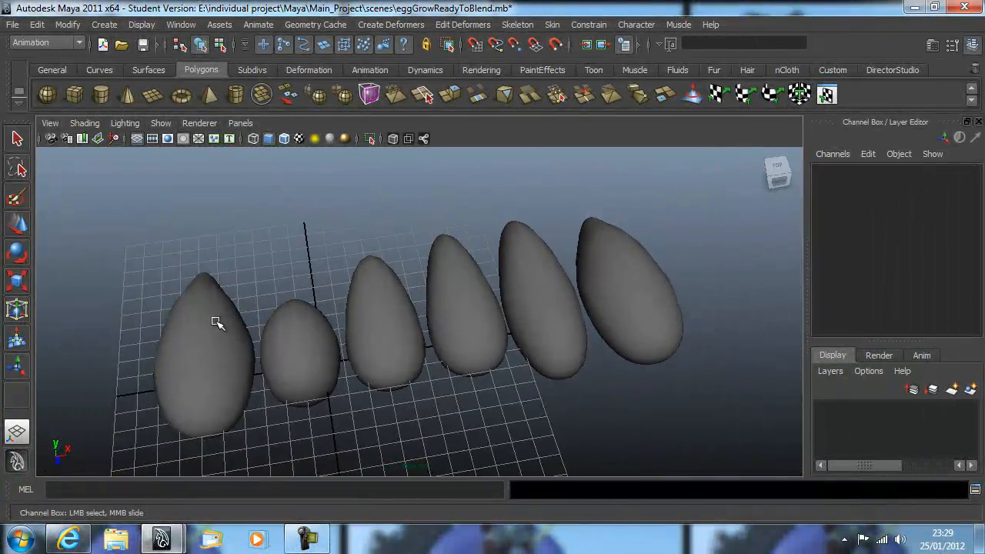
{"action": "left_click", "coordinate": [215, 327]}
{"action": "scroll", "coordinate": [932, 327], "scroll_direction": "down", "scroll_amount": 3}
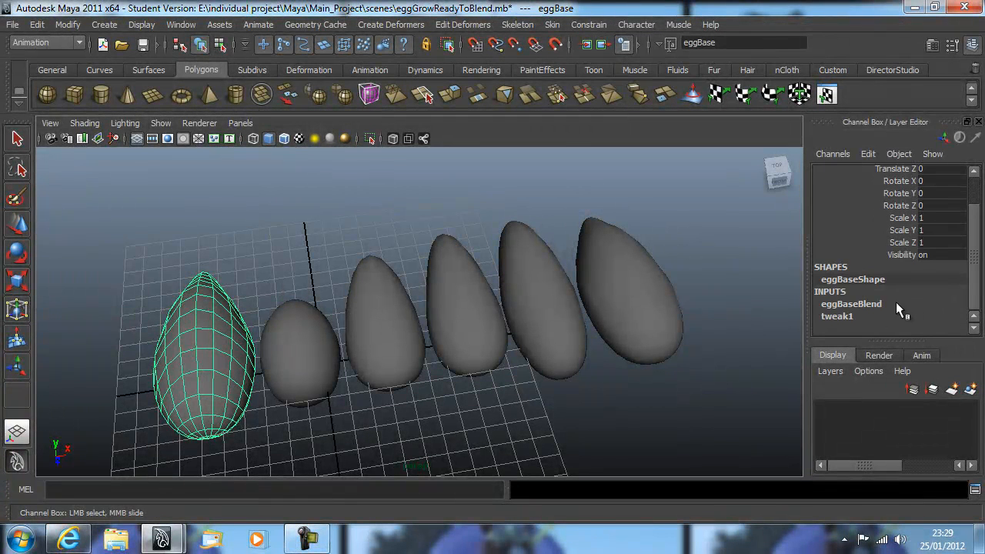
{"action": "left_click", "coordinate": [852, 317]}
{"action": "left_click", "coordinate": [857, 292]}
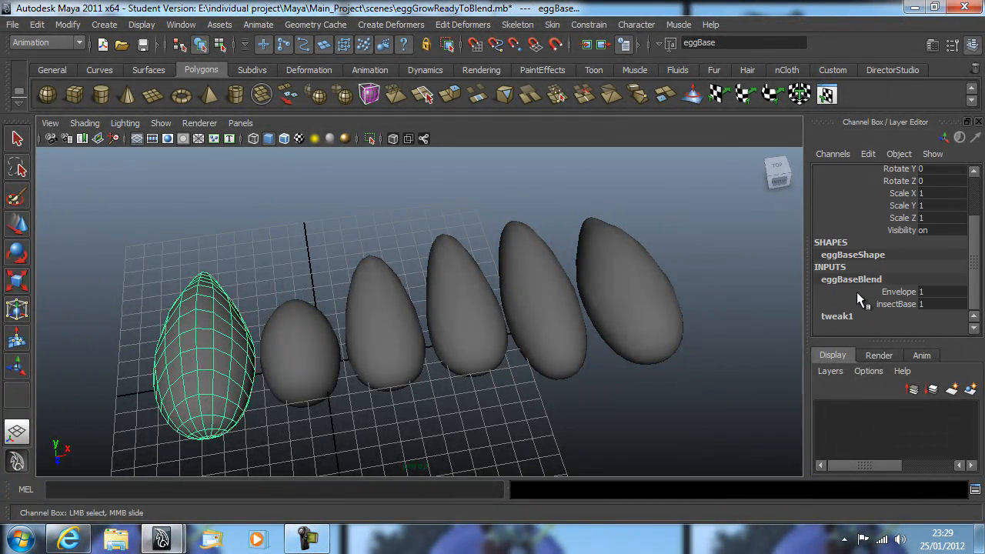
{"action": "left_click", "coordinate": [898, 303]}
{"action": "middle_click_drag", "start_coordinate": [600, 261], "coordinate": [485, 287]}
{"action": "left_click", "coordinate": [313, 234]}
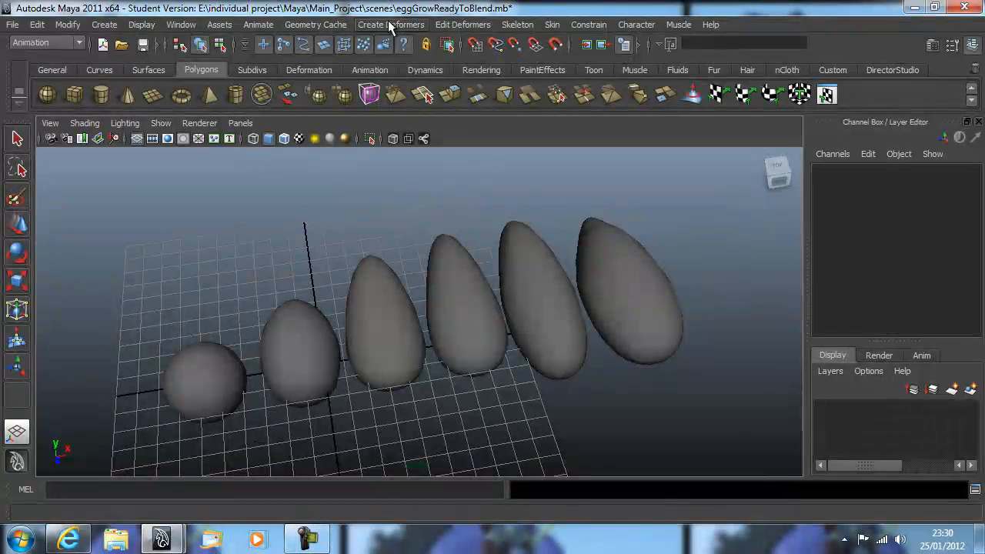
Select eggBase and expand its eggBaseBlend node to show and highlight the insectBase weight
{"action": "left_click_drag", "start_coordinate": [515, 342], "coordinate": [589, 301], "text": "alt"}
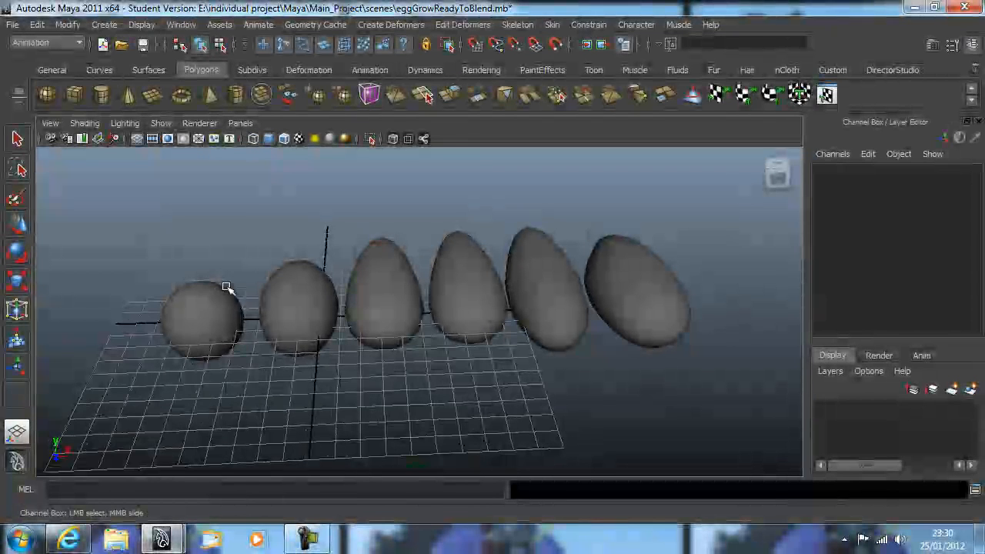
{"action": "left_click", "coordinate": [229, 313]}
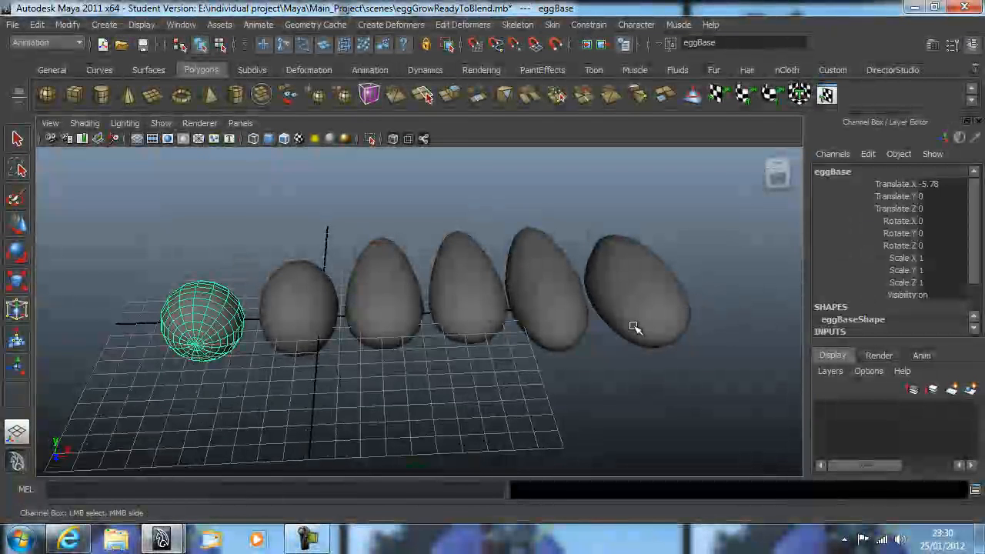
{"action": "scroll", "coordinate": [827, 313], "scroll_direction": "down", "scroll_amount": 2}
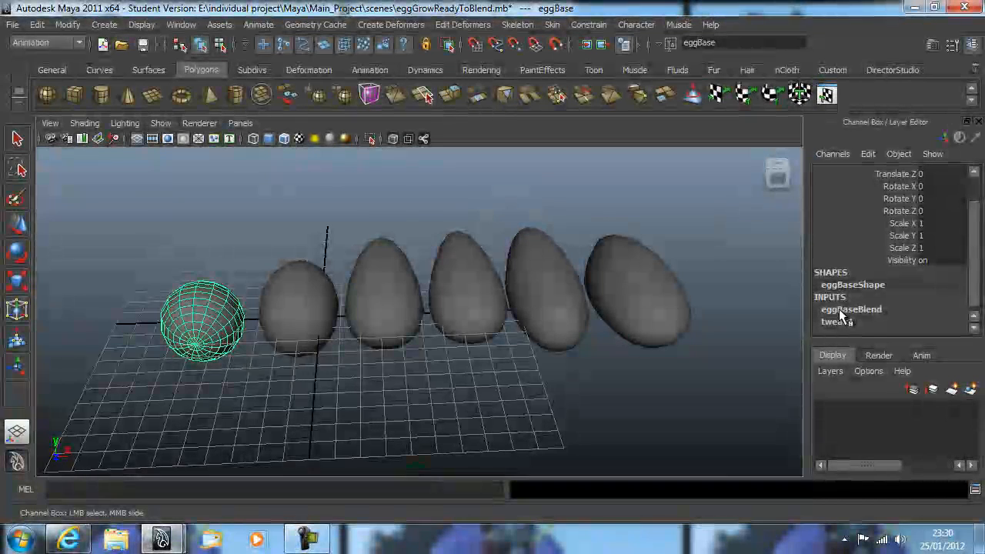
{"action": "left_click", "coordinate": [841, 310]}
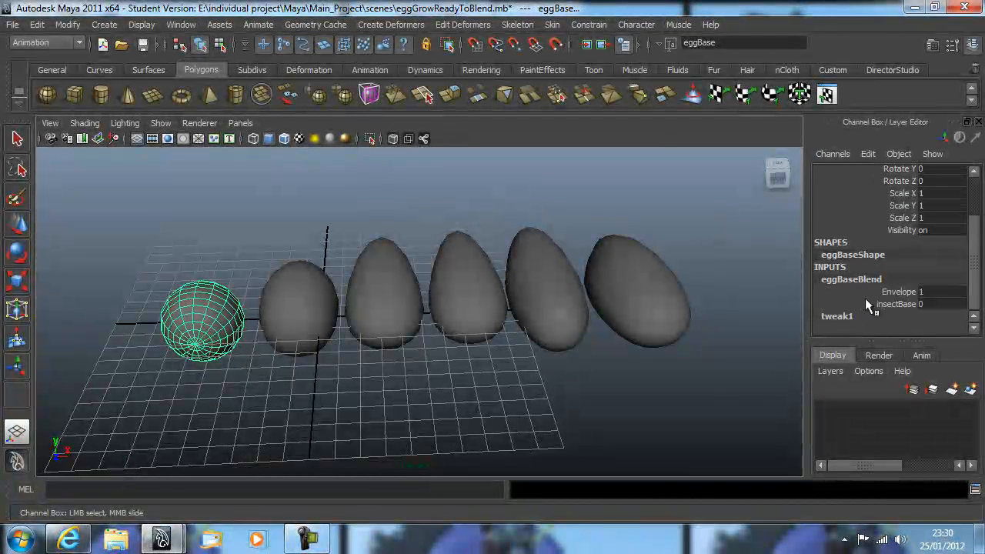
{"action": "left_click", "coordinate": [874, 304]}
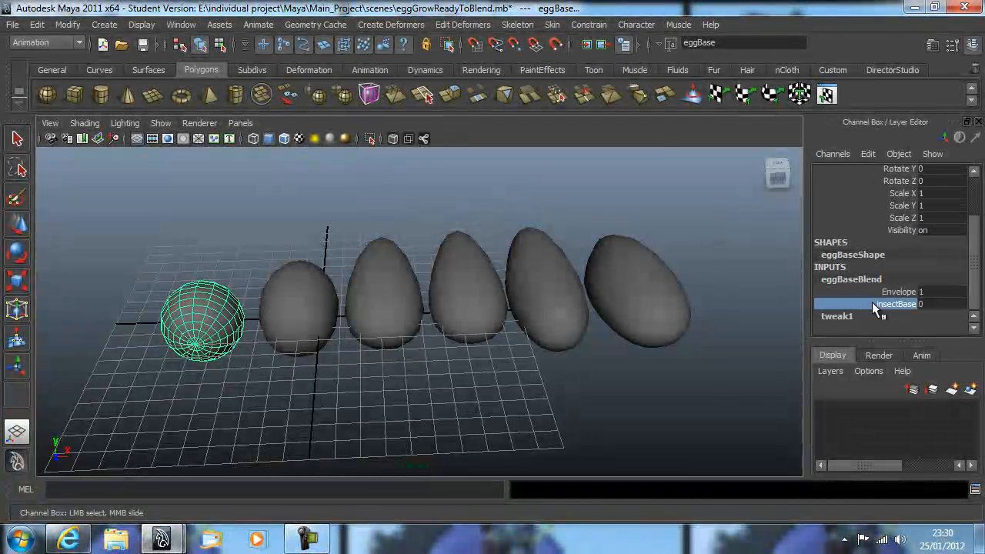
Examine the shape of the final target egg insectBase from several angles, leaving nothing selected
{"action": "left_click", "coordinate": [677, 312]}
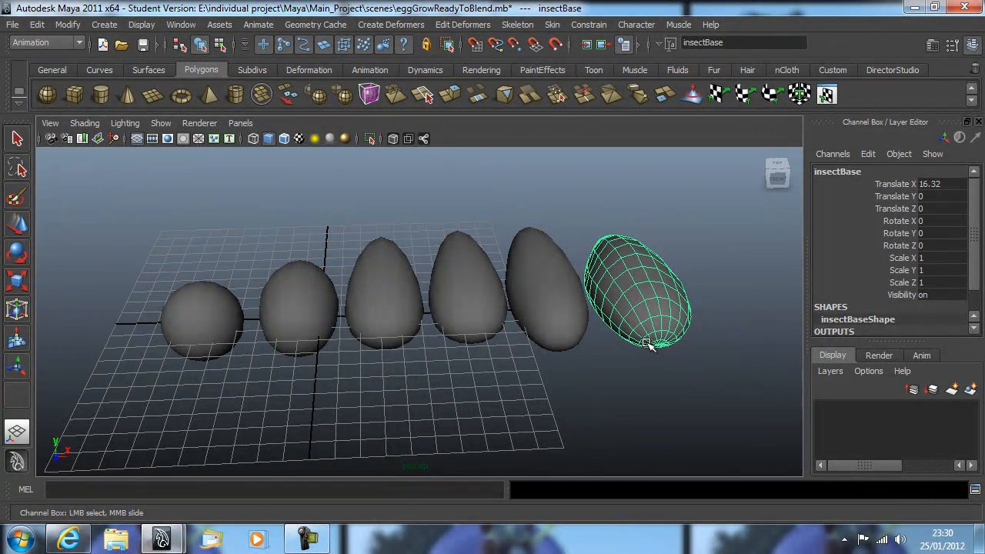
{"action": "left_click", "coordinate": [660, 222]}
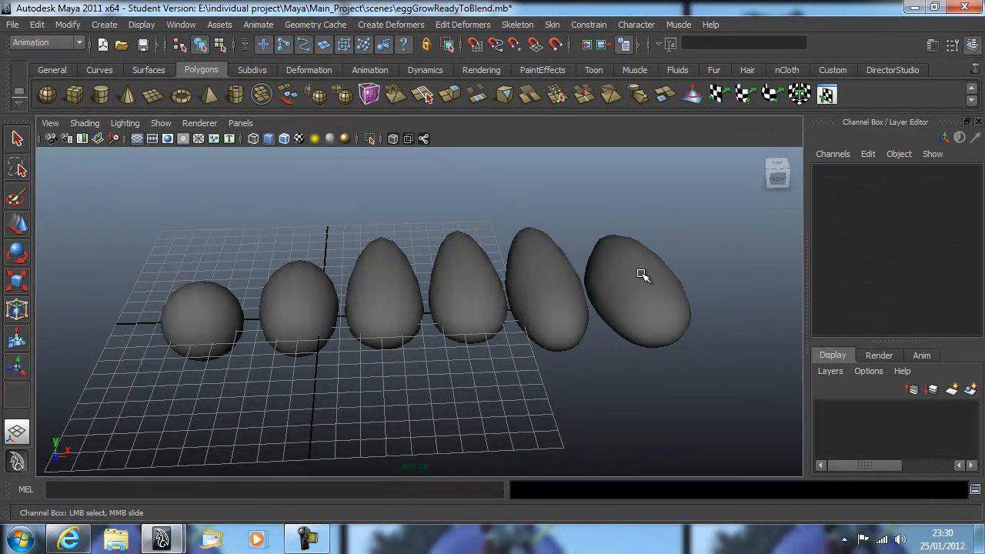
{"action": "left_click", "coordinate": [641, 274]}
{"action": "left_click_drag", "start_coordinate": [643, 276], "coordinate": [585, 408], "text": "alt"}
{"action": "left_click", "coordinate": [639, 320]}
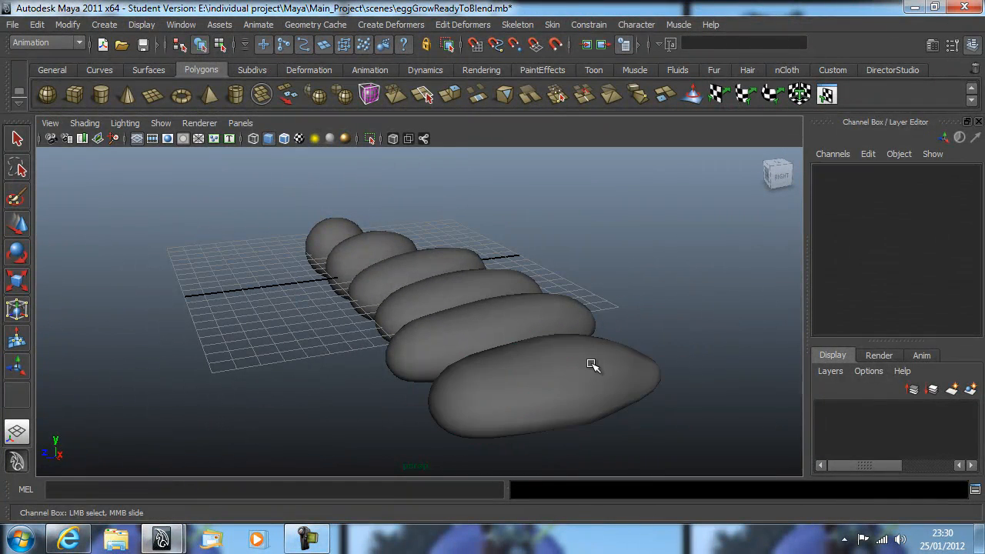
{"action": "left_click", "coordinate": [595, 367]}
{"action": "left_click", "coordinate": [639, 322]}
{"action": "left_click", "coordinate": [526, 384]}
{"action": "left_click_drag", "start_coordinate": [615, 373], "coordinate": [659, 351], "text": "alt"}
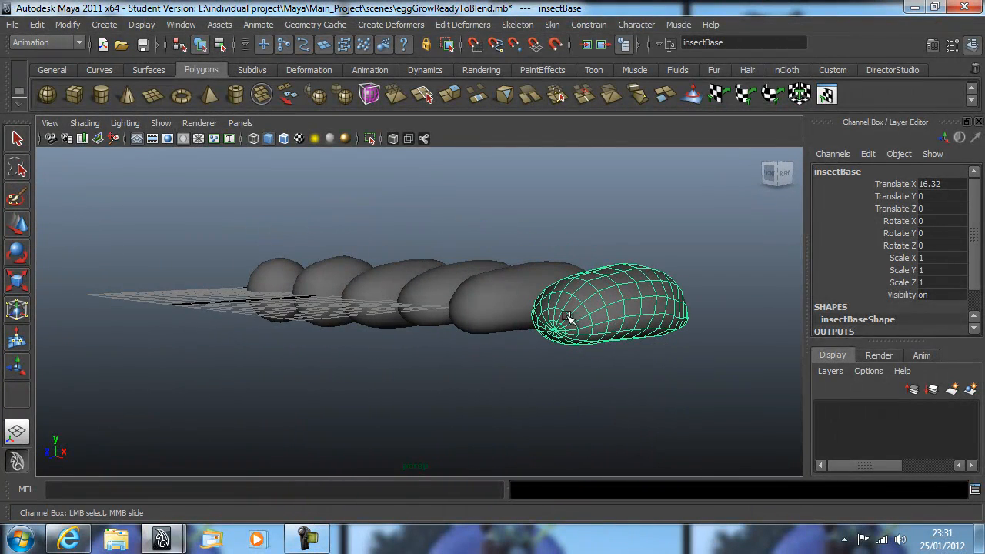
{"action": "left_click_drag", "start_coordinate": [553, 326], "coordinate": [614, 324], "text": "alt"}
{"action": "left_click_drag", "start_coordinate": [526, 286], "coordinate": [623, 297], "text": "alt"}
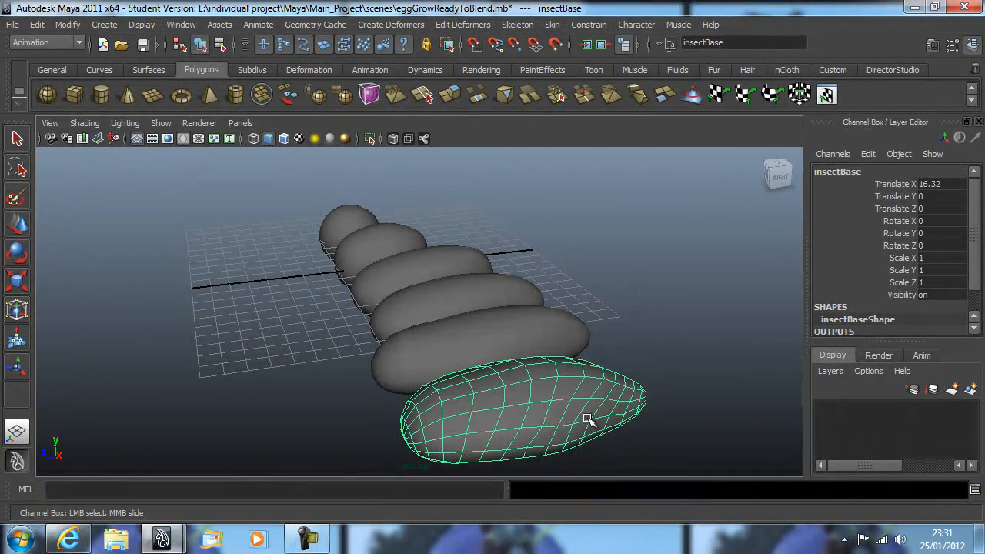
{"action": "mouse_move", "coordinate": [585, 418]}
{"action": "left_mouse_down", "text": "alt"}
{"action": "mouse_move", "coordinate": [594, 402]}
{"action": "mouse_move", "coordinate": [632, 412]}
{"action": "mouse_move", "coordinate": [596, 411]}
{"action": "mouse_move", "coordinate": [688, 400]}
{"action": "mouse_move", "coordinate": [635, 414]}
{"action": "mouse_move", "coordinate": [588, 402]}
{"action": "left_mouse_up", "text": "alt"}
{"action": "left_click", "coordinate": [646, 306]}
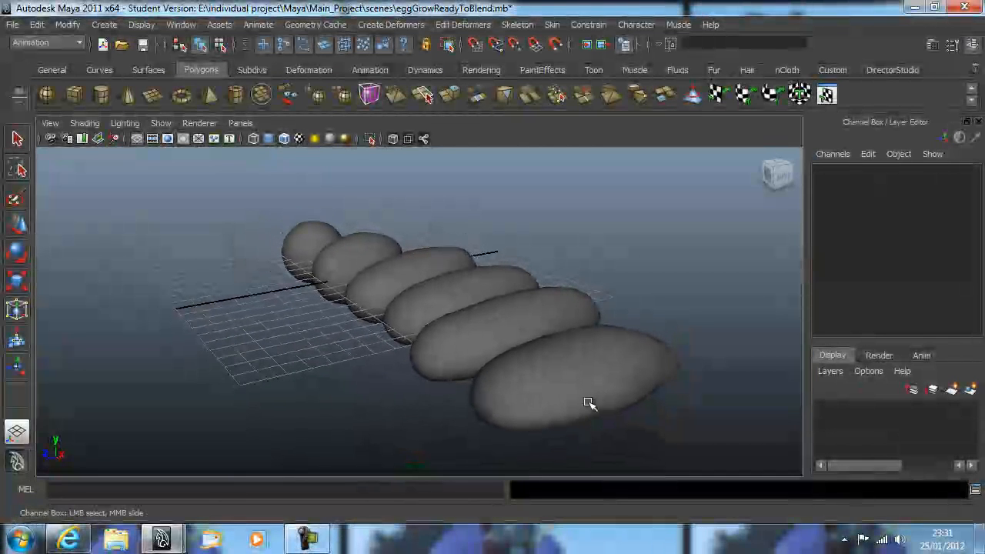